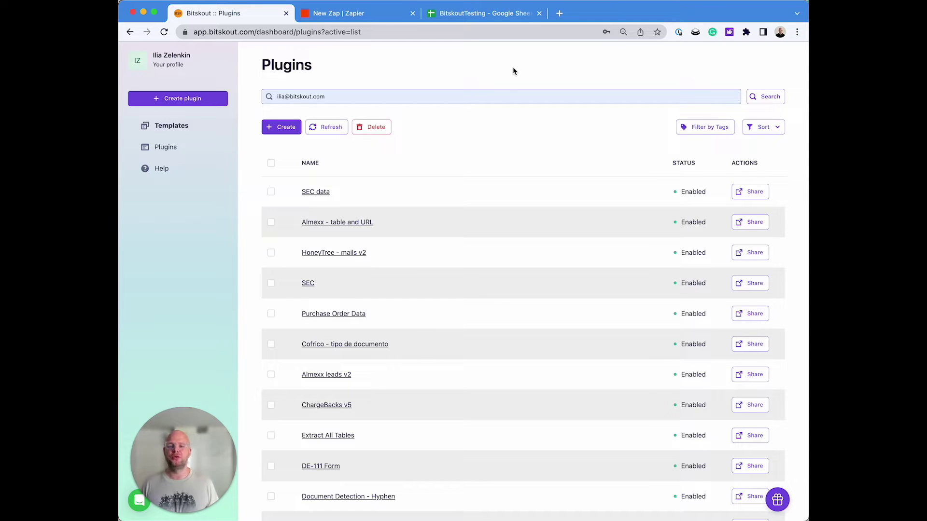
# - Search the Bitskout templates for 'bank' and view the Bank Statements template details
pyautogui.click(172, 125)
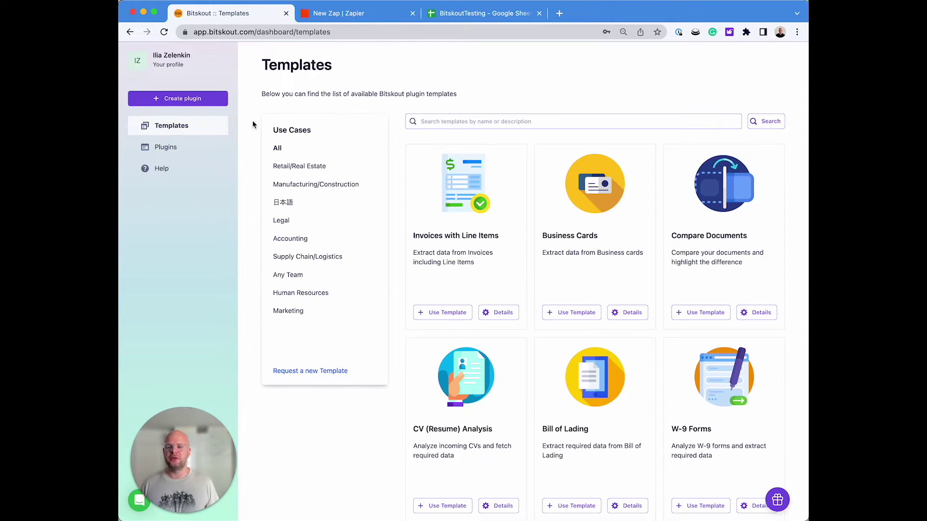
pyautogui.click(482, 121)
pyautogui.write('bank')
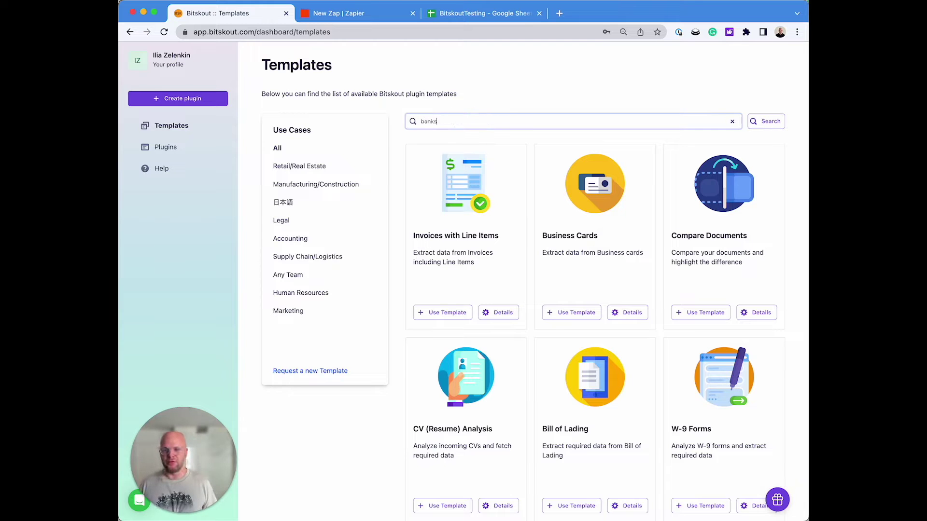
pyautogui.press('Return')
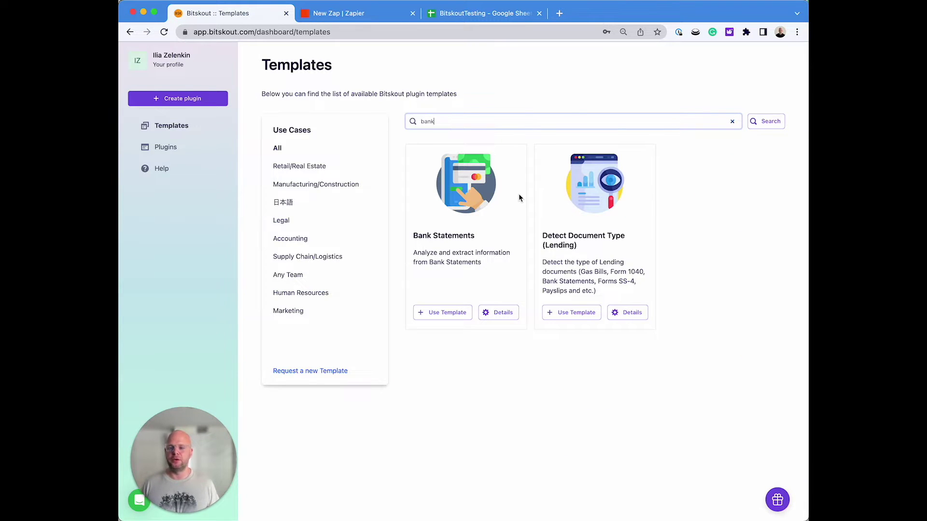
pyautogui.scroll(-1, 520, 196)
pyautogui.click(500, 302)
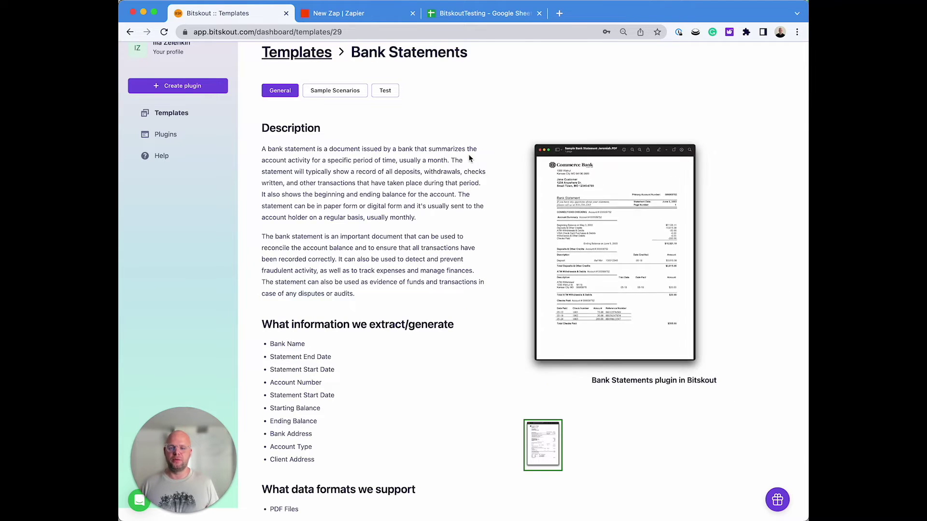
pyautogui.scroll(-3, 577, 201)
pyautogui.scroll(3, 576, 200)
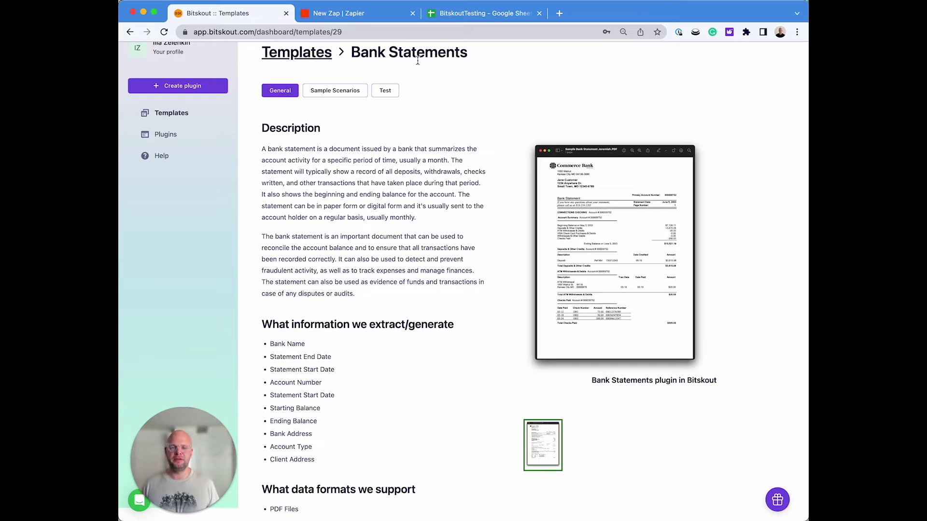
# - Preview the finished Zap and the BitskoutTesting sheet, then show the Zaps list
pyautogui.click(362, 13)
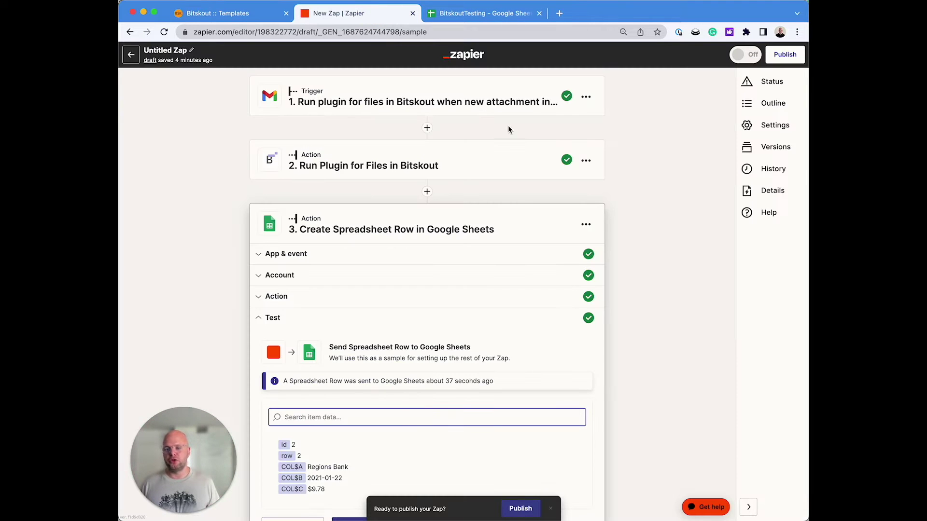
pyautogui.hotkey('ctrl', 'shift', 'Tab')
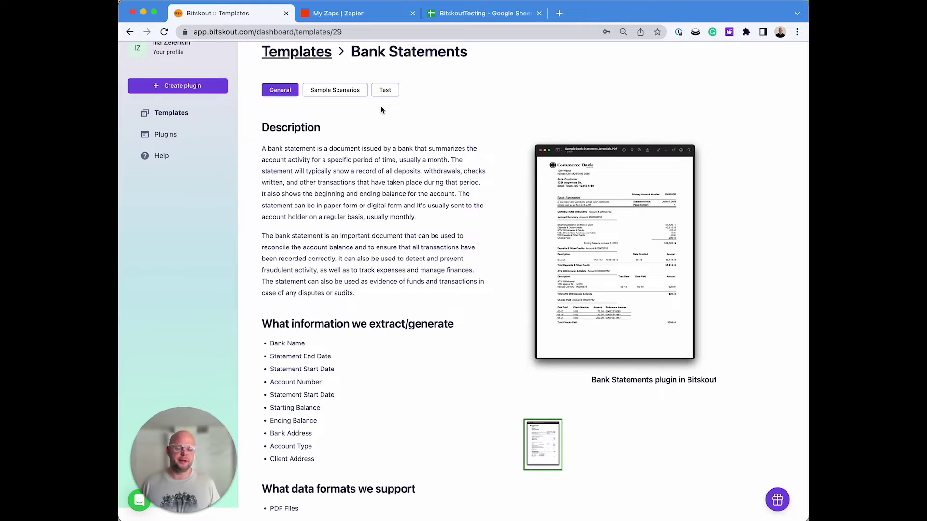
pyautogui.click(475, 13)
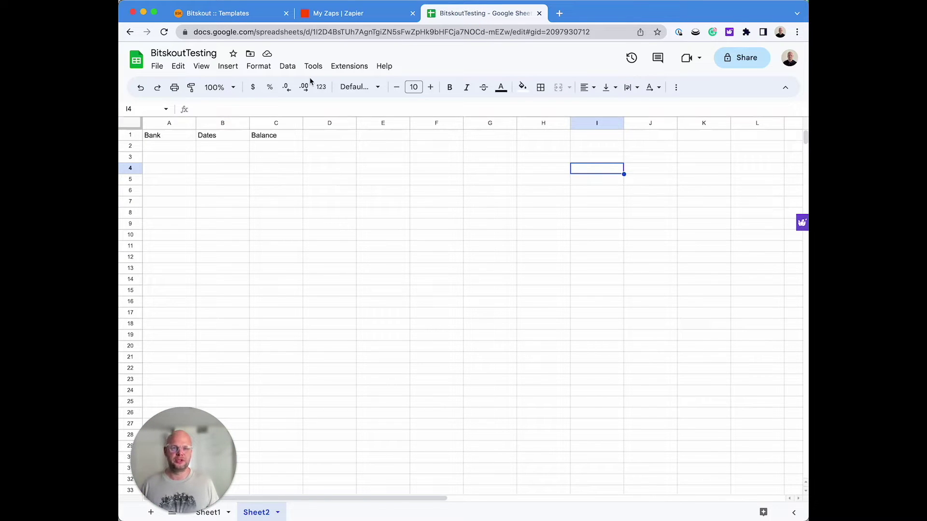
pyautogui.click(340, 13)
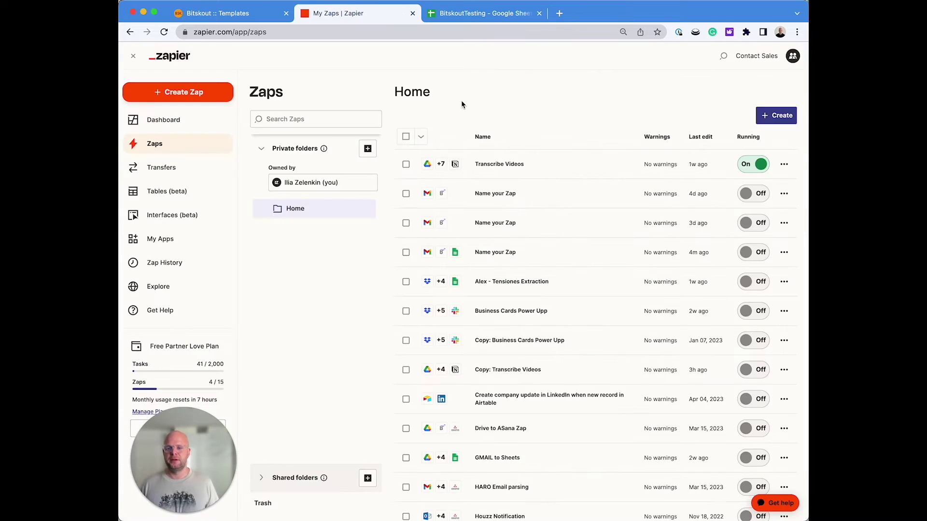
# - Create a new Zap with Gmail as the trigger app
pyautogui.click(187, 97)
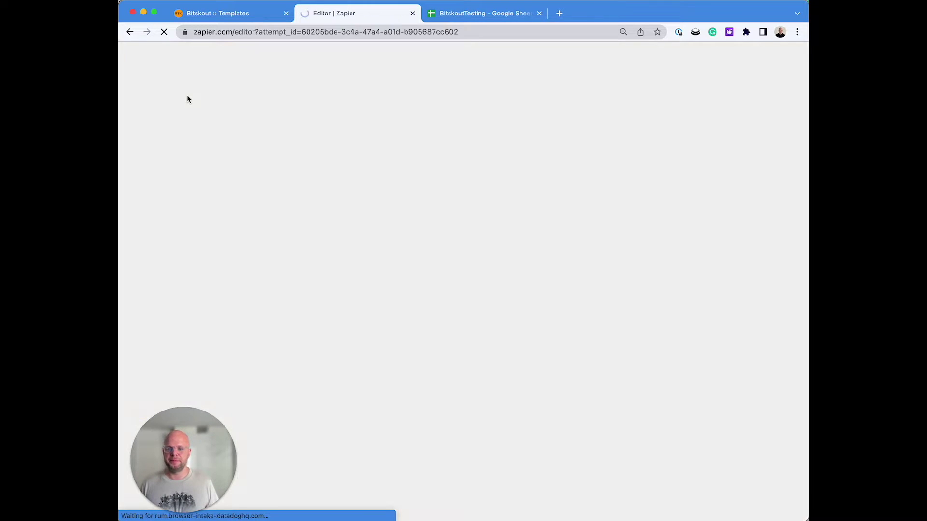
pyautogui.click(316, 138)
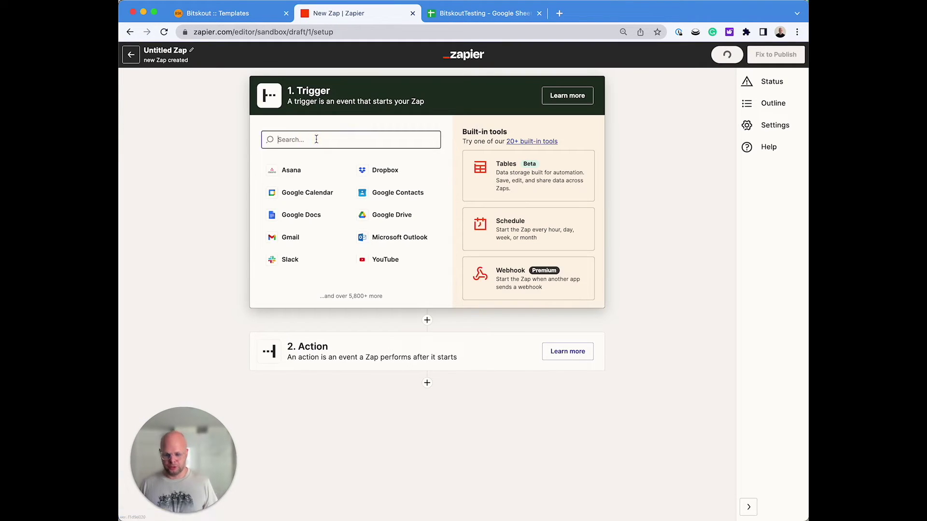
pyautogui.write('Gmail')
pyautogui.click(314, 169)
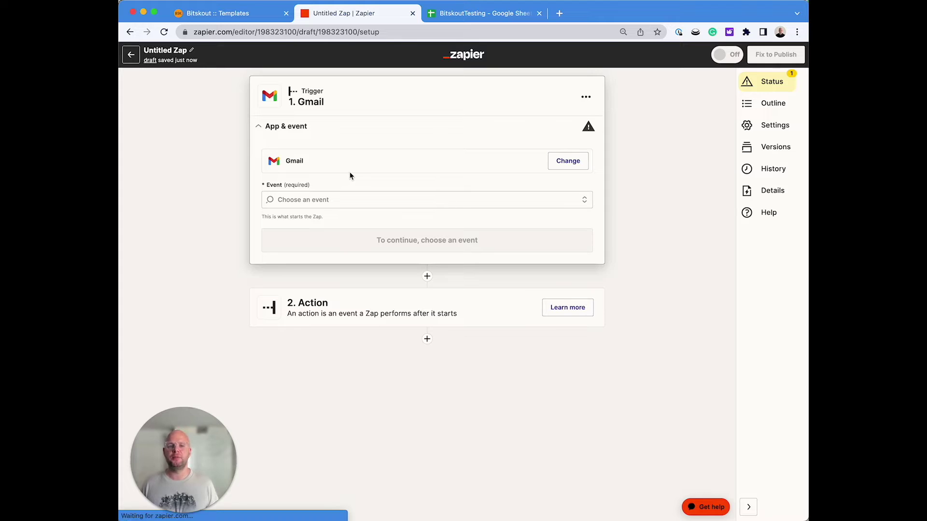
# - Choose the New Attachment trigger event and confirm the Gmail account
pyautogui.click(372, 202)
pyautogui.click(373, 222)
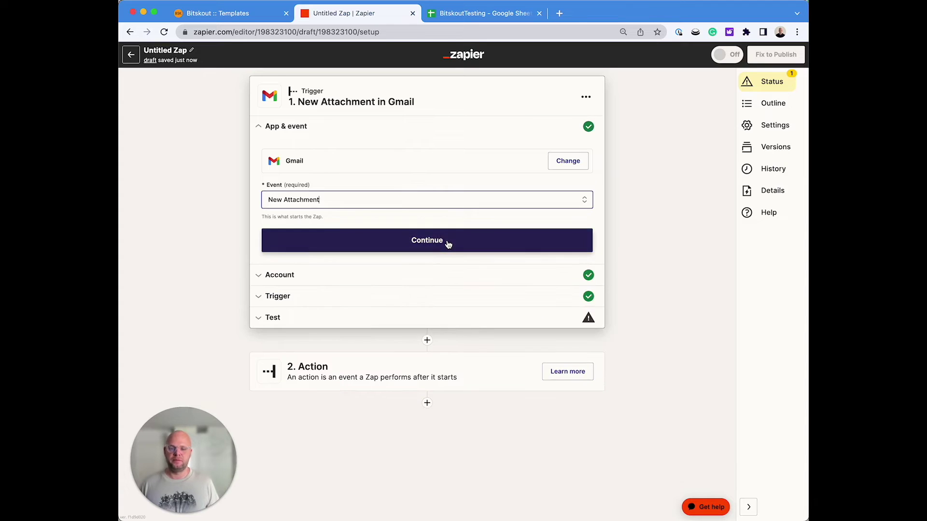
pyautogui.click(446, 244)
pyautogui.click(285, 244)
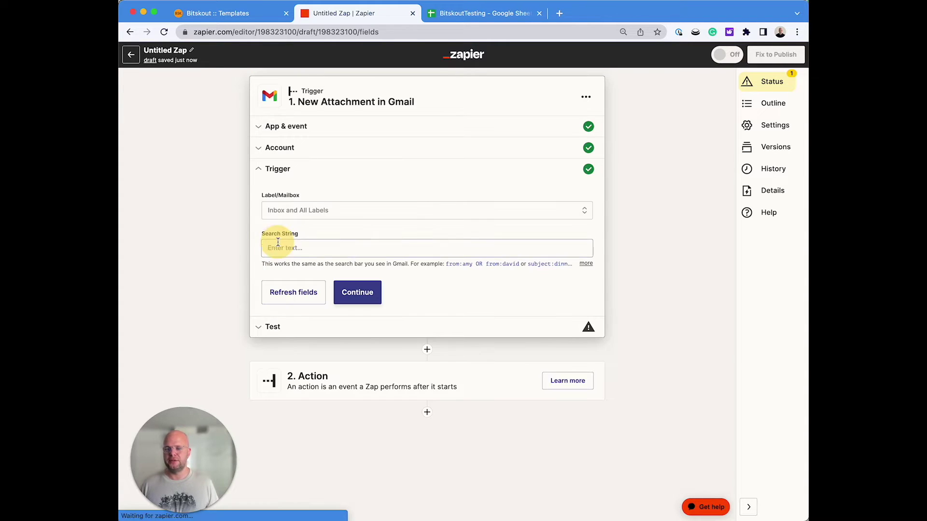
# - Filter the Gmail trigger with the search string 'subject: Bank'
pyautogui.click(308, 249)
pyautogui.write('subject: Bank')
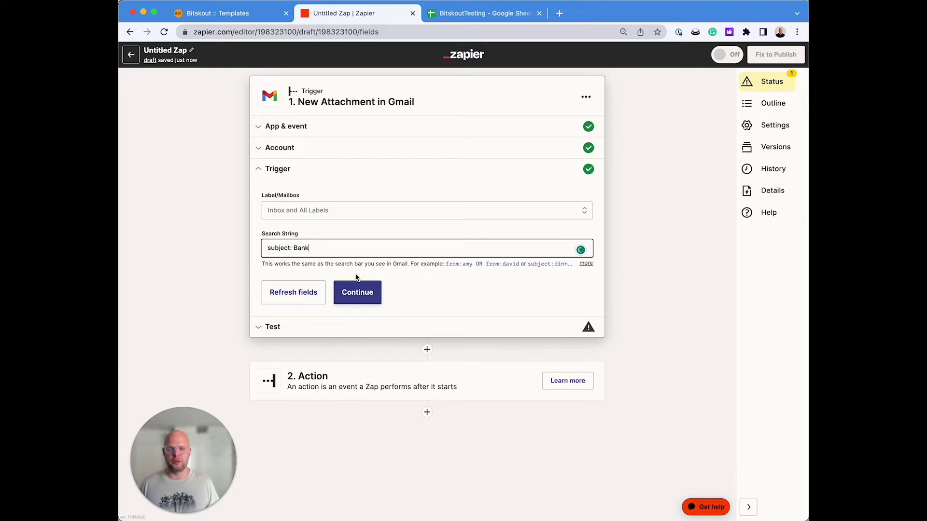
pyautogui.click(367, 293)
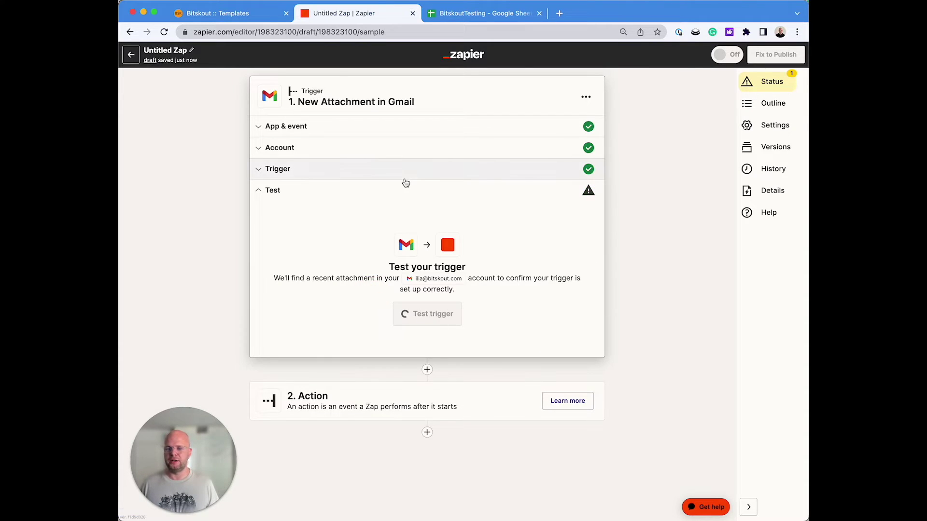
# - Test the trigger and continue with Attachment A as the sample record
pyautogui.click(427, 313)
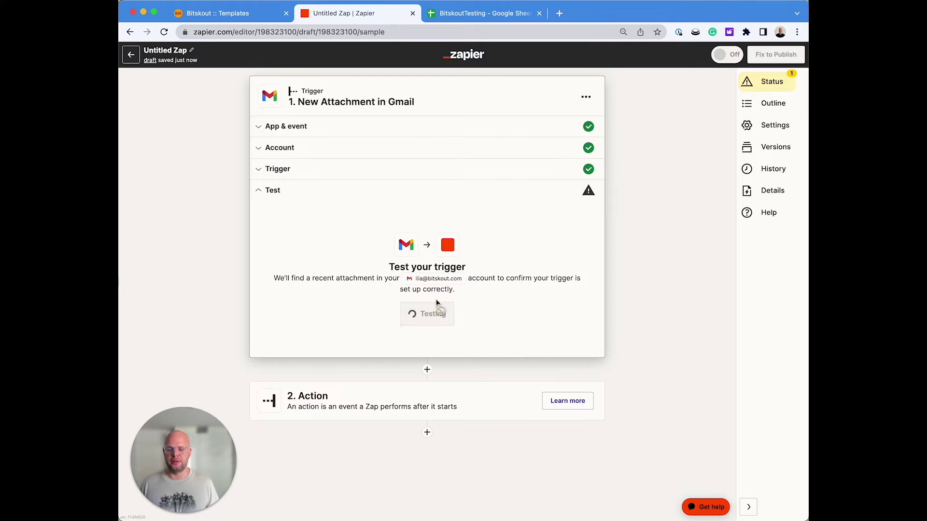
pyautogui.scroll(-2, 324, 302)
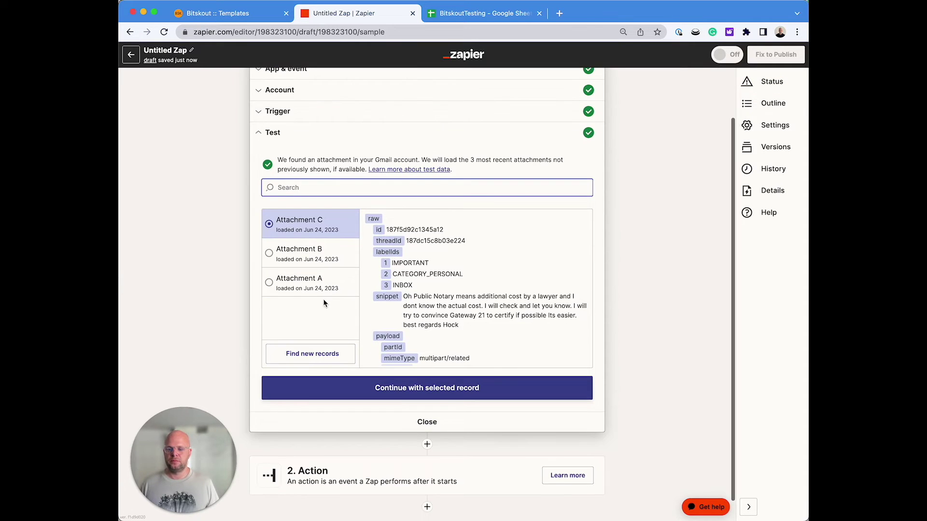
pyautogui.click(322, 288)
pyautogui.scroll(-3, 449, 299)
pyautogui.scroll(-3, 449, 299)
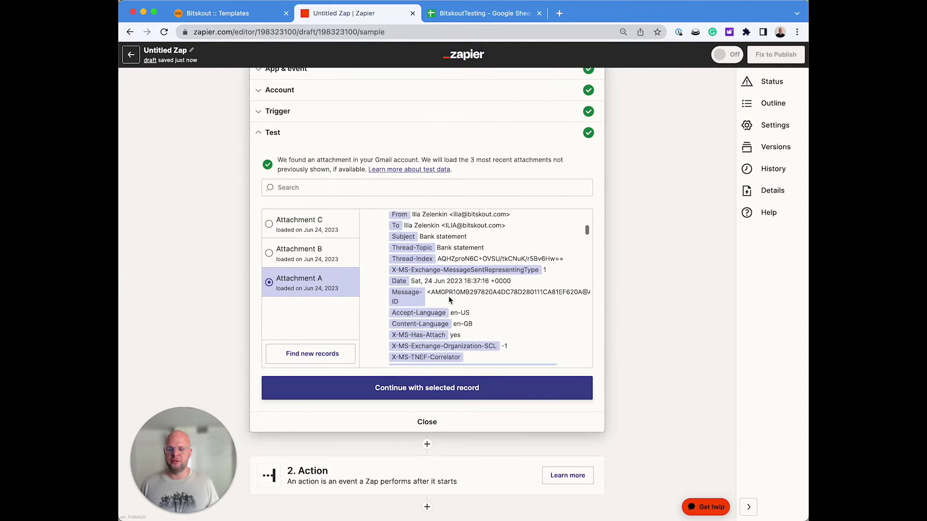
pyautogui.moveTo(487, 246); pyautogui.dragTo(440, 248)
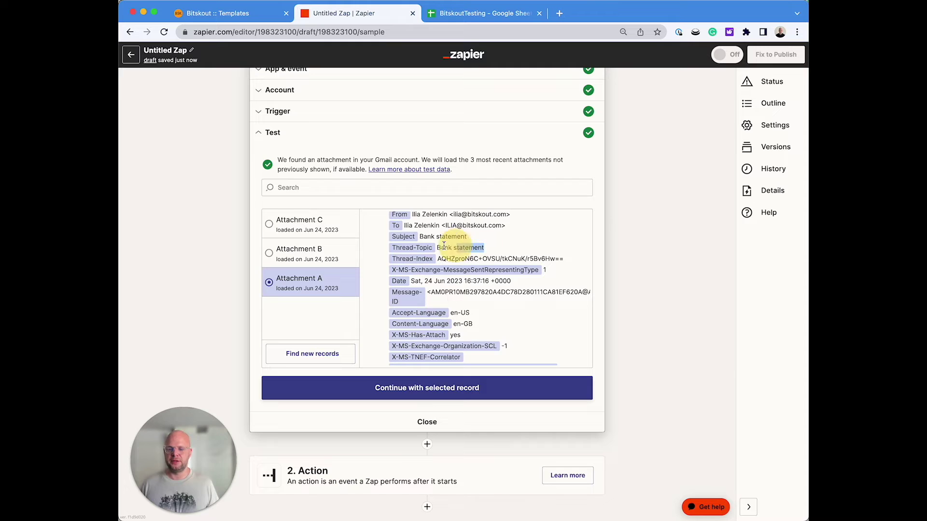
pyautogui.click(439, 393)
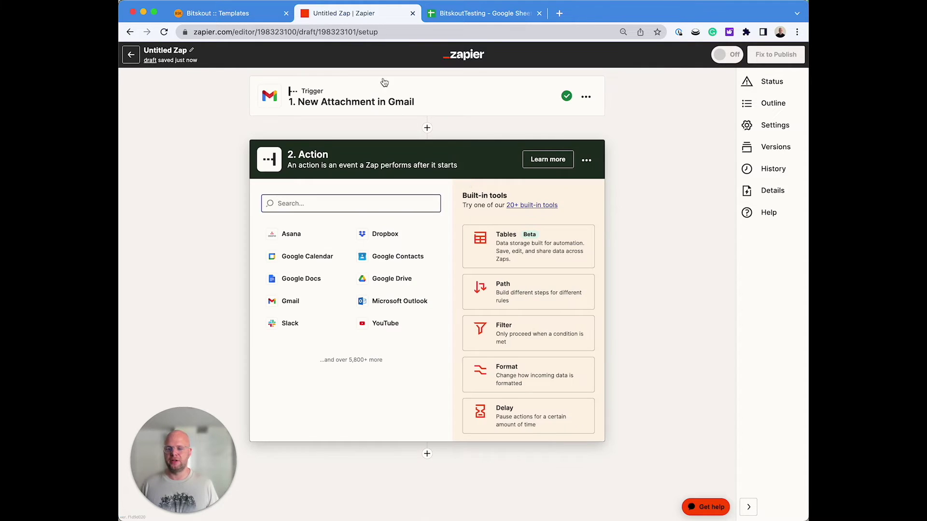
pyautogui.write('Bitskout')
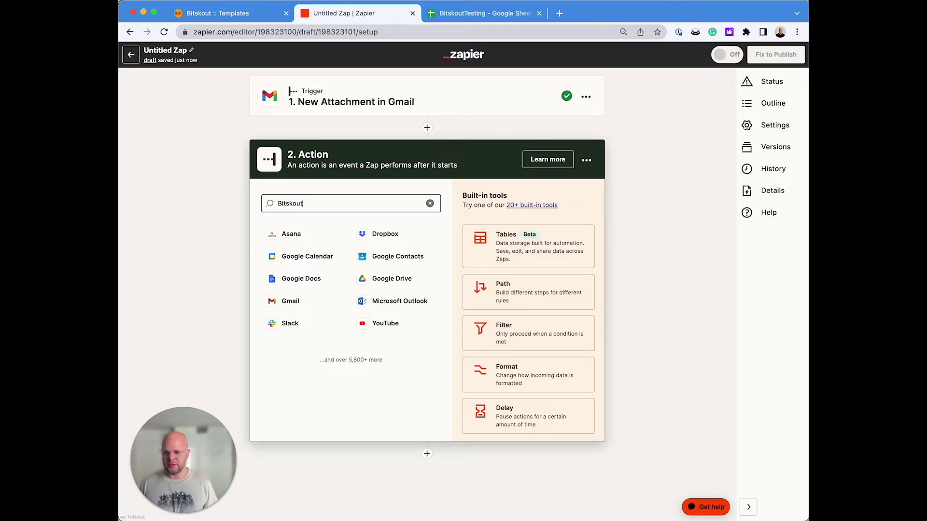
# - Make Bitskout the action app with the Run Plugin for Files event
pyautogui.click(340, 233)
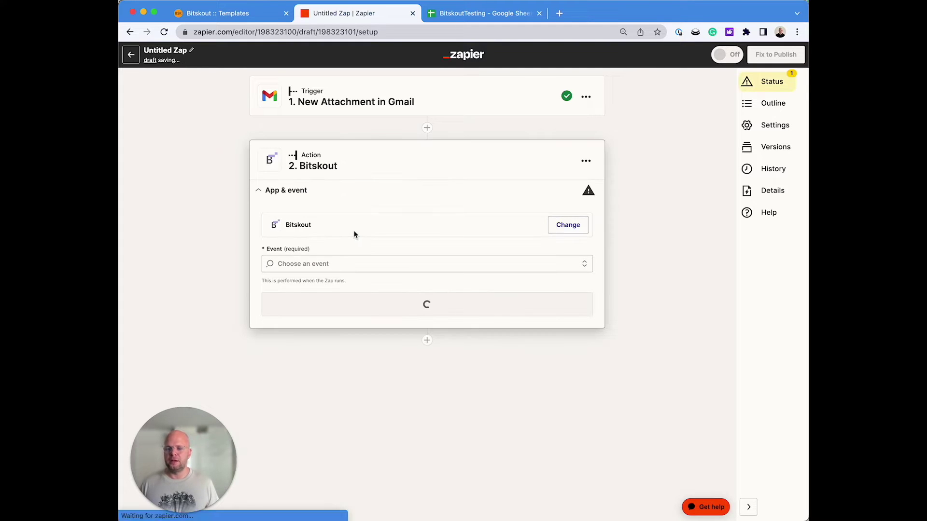
pyautogui.click(425, 265)
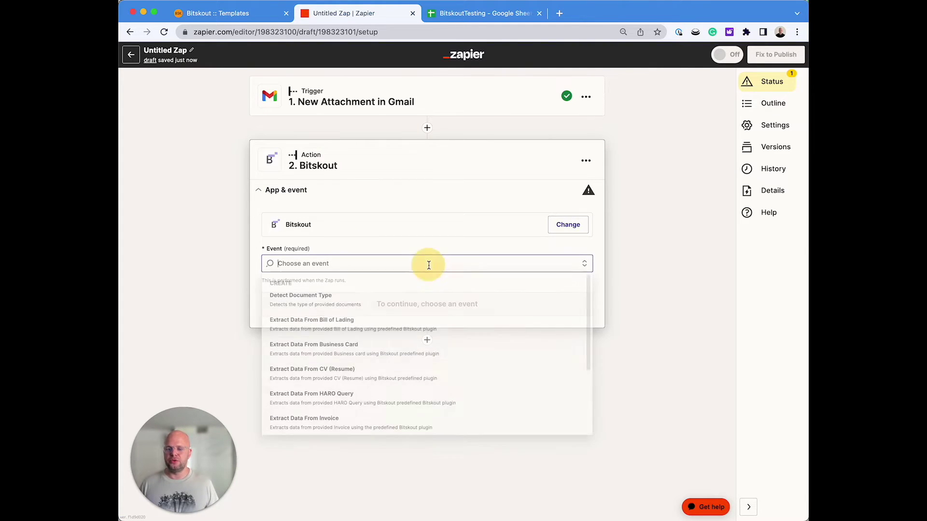
pyautogui.scroll(-3, 368, 358)
pyautogui.click(288, 398)
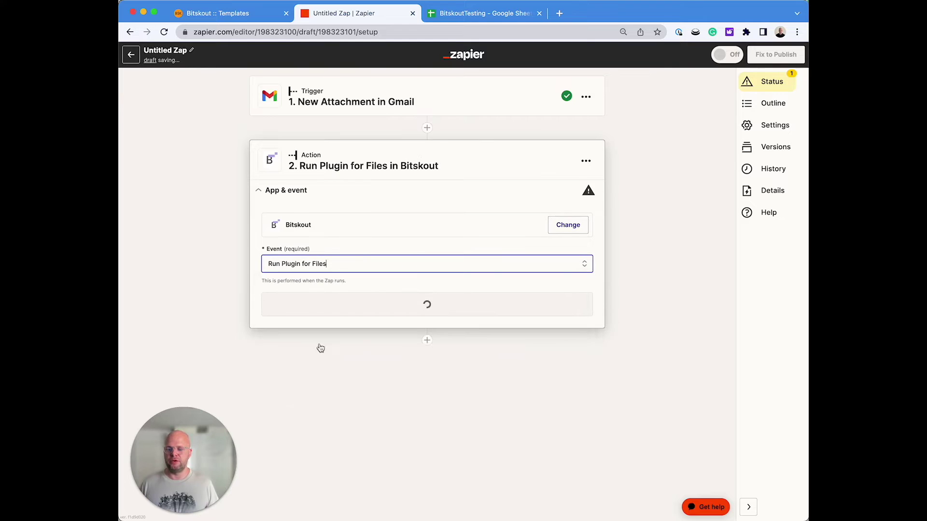
# - Confirm the Bitskout account, reaching the plugin settings, then view the Bitskout templates page
pyautogui.click(393, 306)
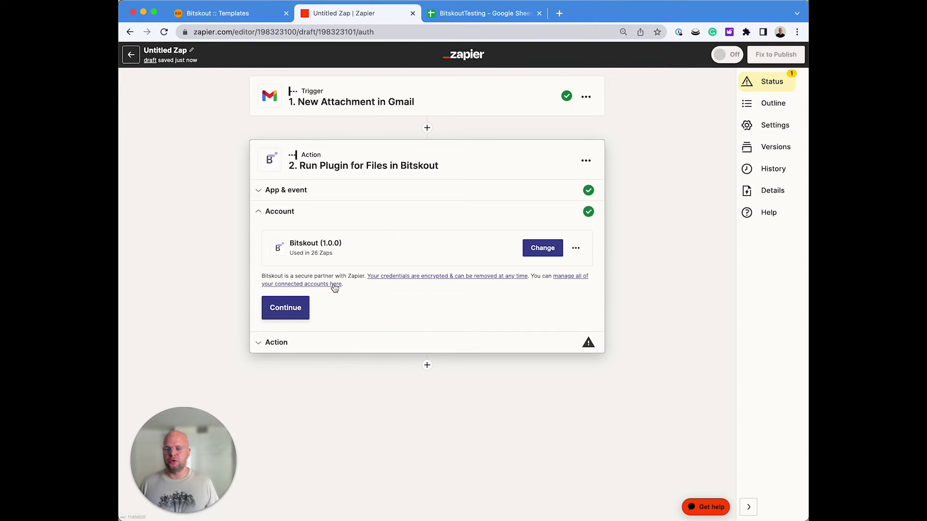
pyautogui.click(297, 309)
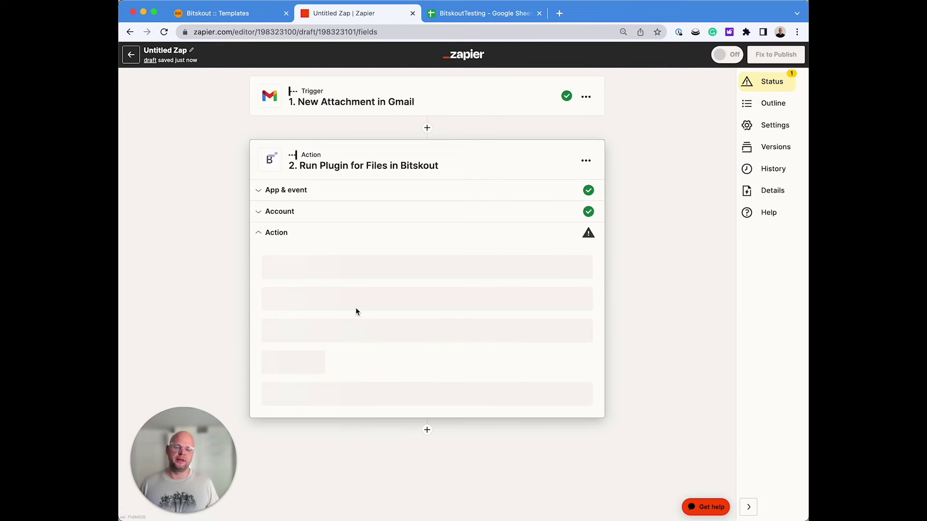
pyautogui.click(230, 15)
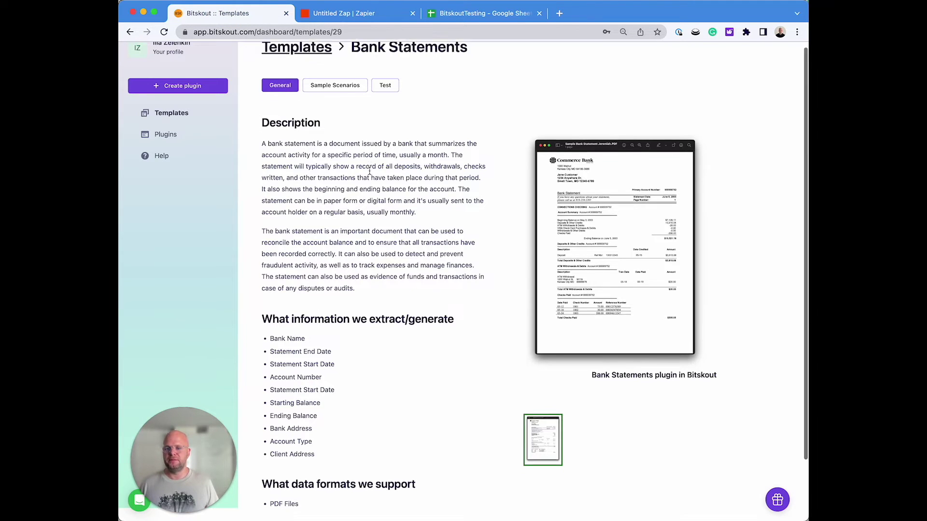
pyautogui.scroll(-2, 369, 152)
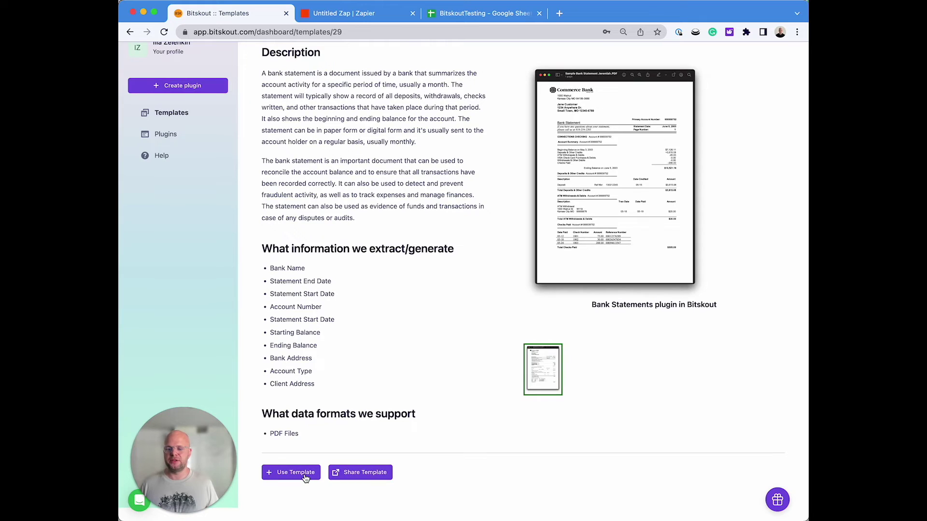
# - Create a Bank Statements plugin from the template with Zapier as its tool
pyautogui.click(305, 478)
pyautogui.click(520, 226)
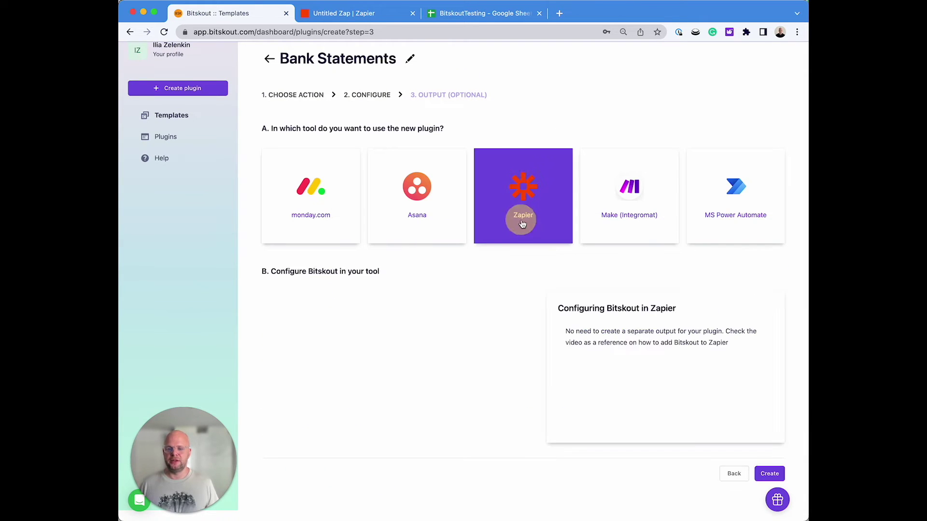
pyautogui.click(769, 470)
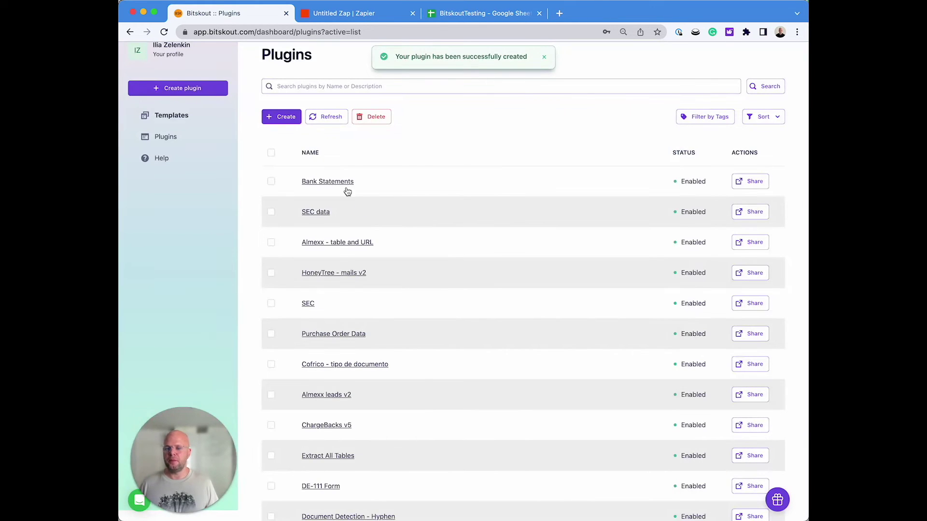
pyautogui.moveTo(362, 182); pyautogui.dragTo(293, 183)
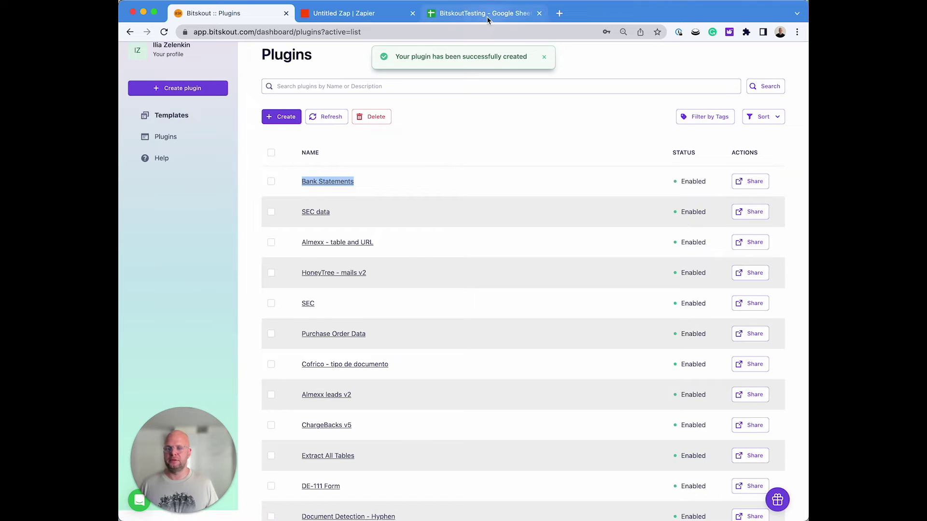
# - Select the Bank Statements plugin for the Bitskout action
pyautogui.click(343, 13)
pyautogui.click(384, 275)
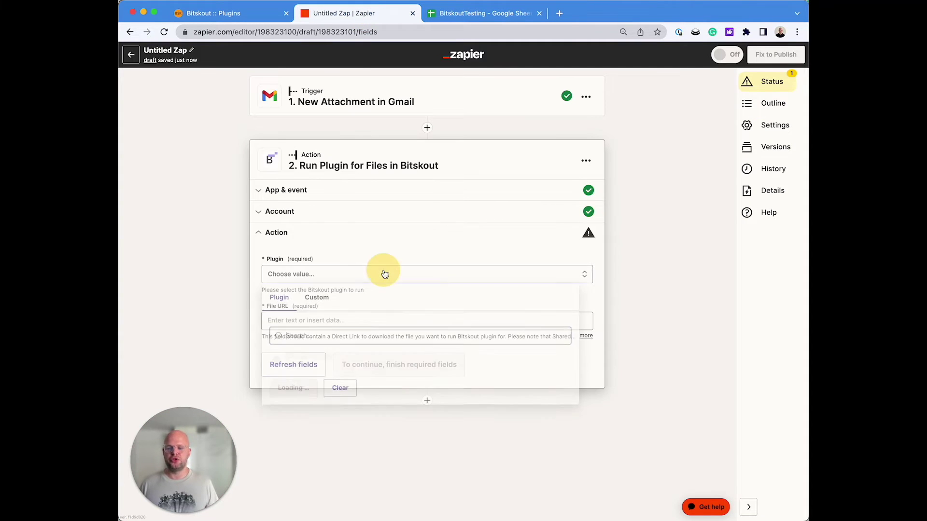
pyautogui.write('B')
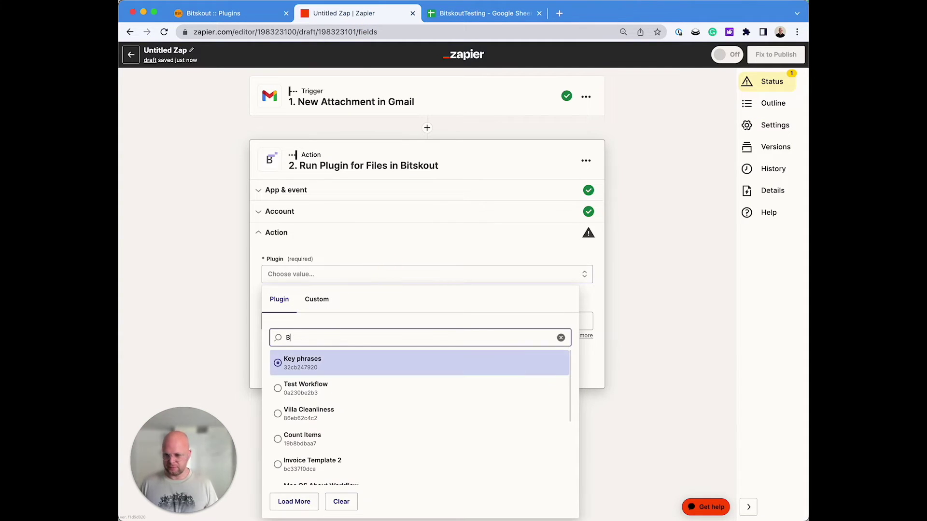
pyautogui.write('ank')
pyautogui.click(339, 434)
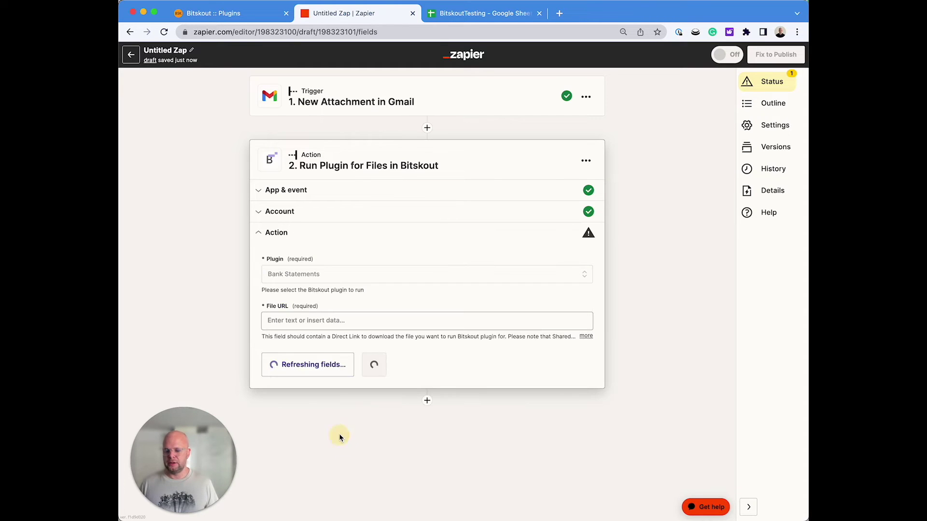
# - Map the Gmail Attachment into the File URL field
pyautogui.click(354, 320)
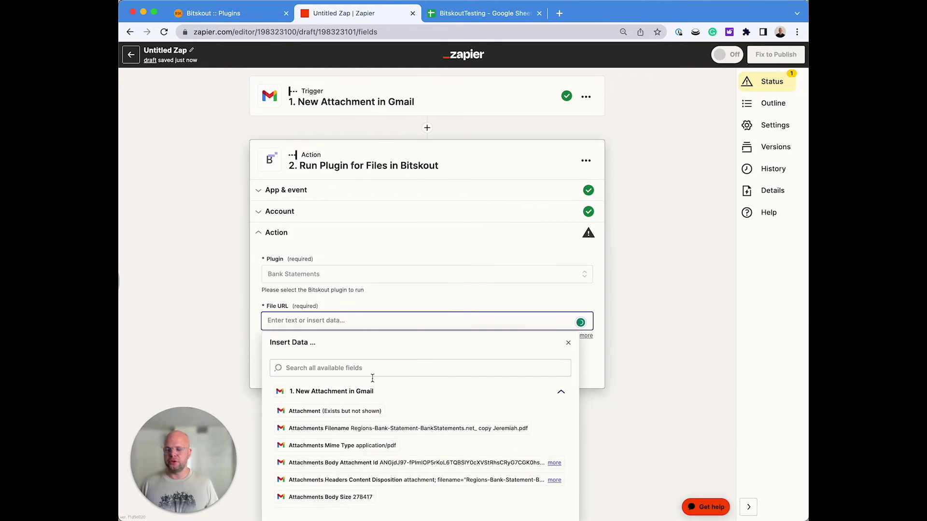
pyautogui.click(353, 416)
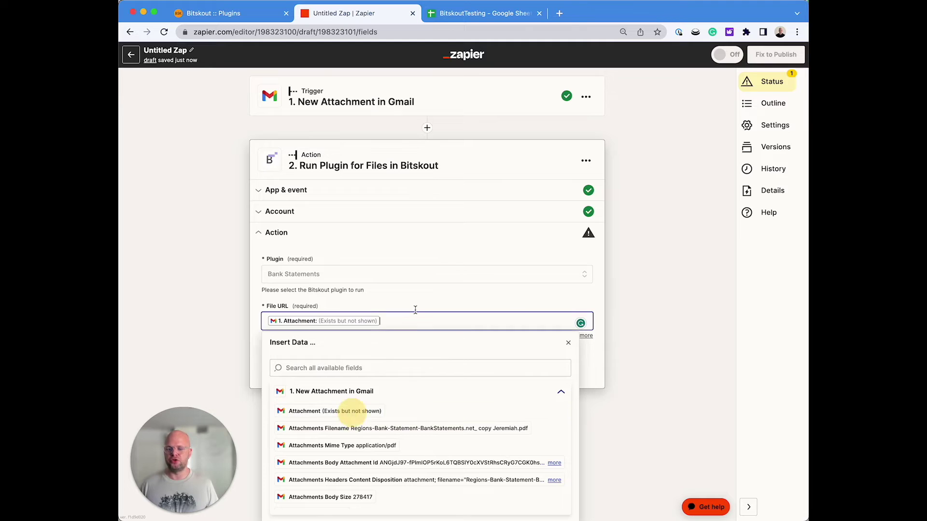
pyautogui.click(435, 299)
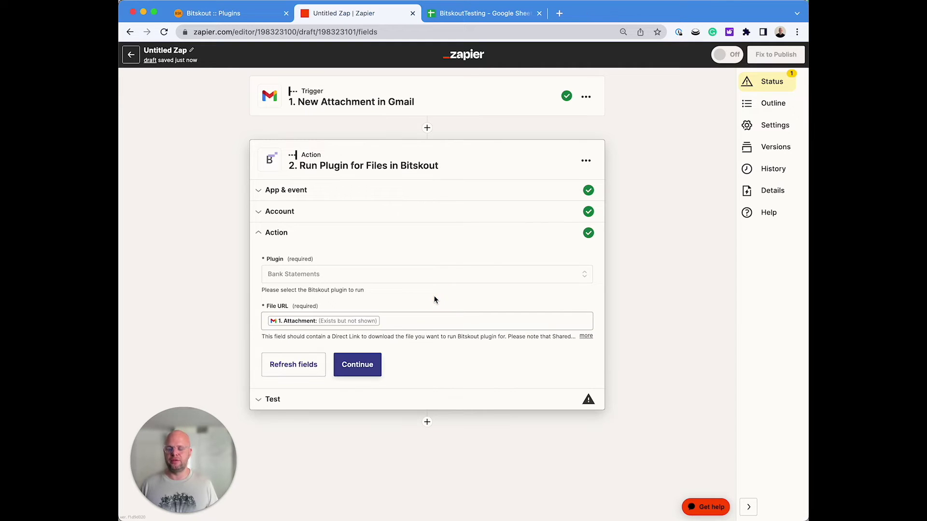
# - Test the Bitskout step to extract bank name, balances and dates, then add another step
pyautogui.click(357, 364)
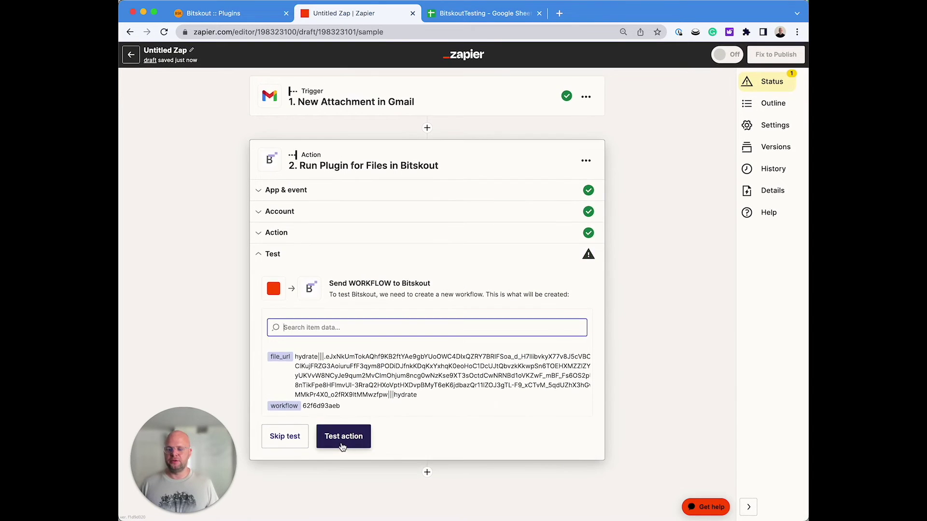
pyautogui.click(343, 438)
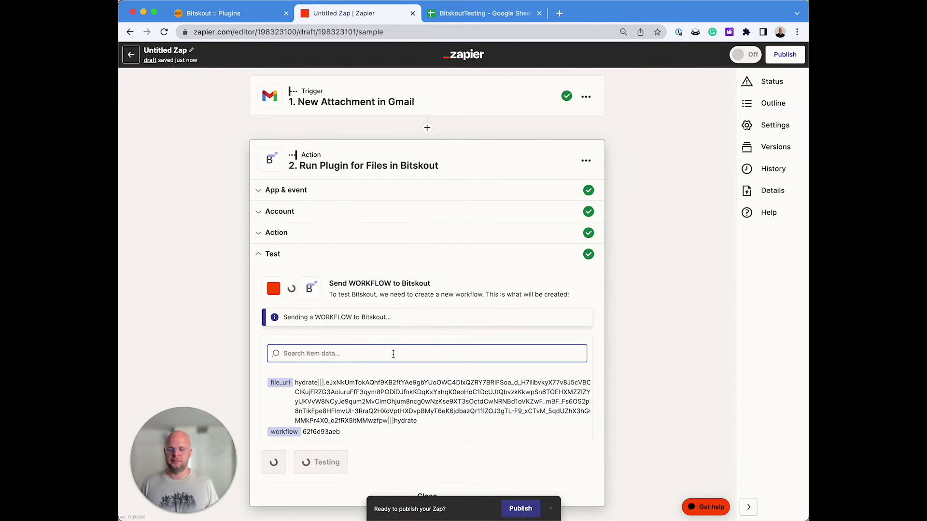
pyautogui.scroll(-3, 391, 350)
pyautogui.scroll(-3, 387, 348)
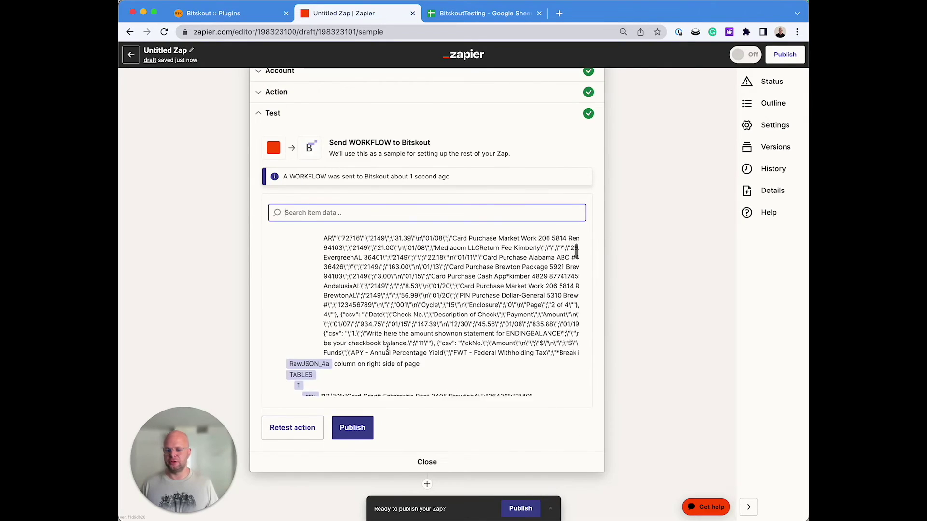
pyautogui.scroll(-3, 387, 346)
pyautogui.scroll(-2, 388, 348)
pyautogui.scroll(-3, 388, 348)
pyautogui.scroll(-3, 389, 350)
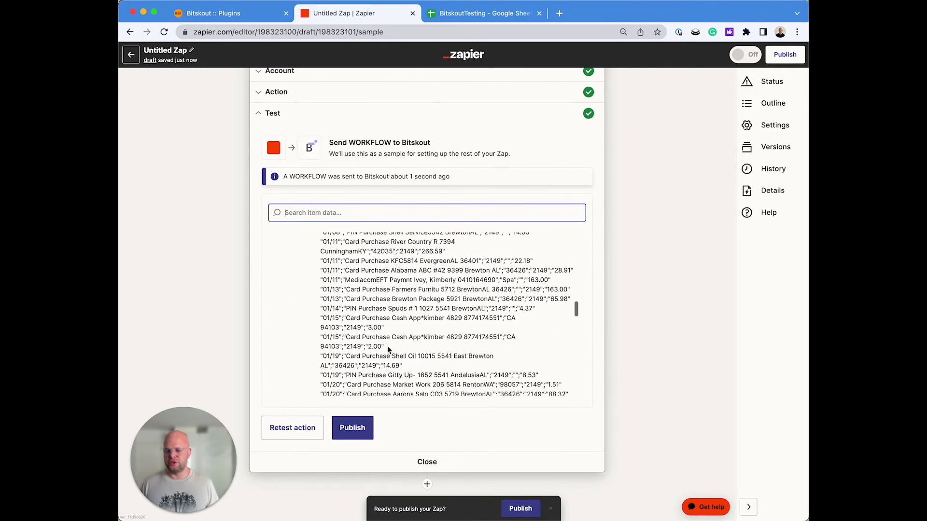
pyautogui.scroll(-3, 387, 349)
pyautogui.scroll(-3, 388, 349)
pyautogui.scroll(-3, 387, 350)
pyautogui.scroll(-3, 387, 350)
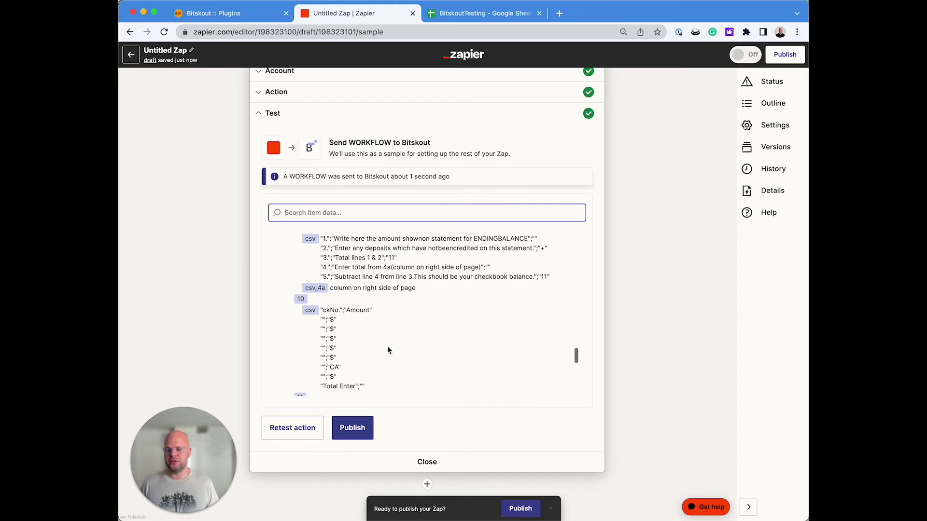
pyautogui.scroll(-3, 388, 350)
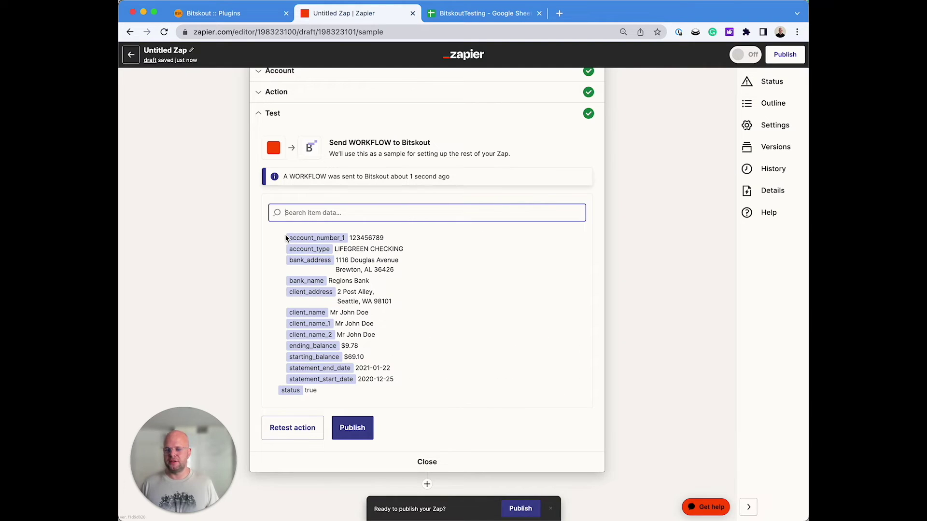
pyautogui.scroll(2, 286, 238)
pyautogui.scroll(-2, 369, 307)
pyautogui.click(428, 484)
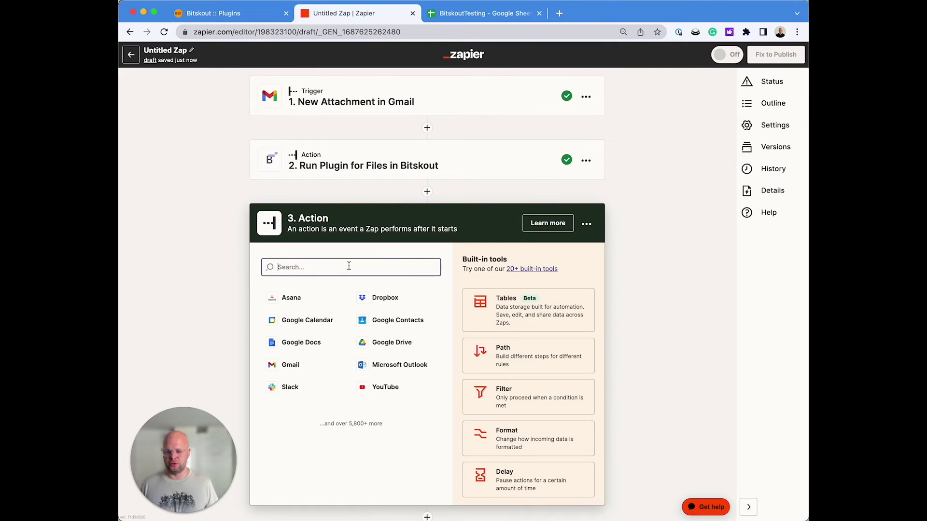
pyautogui.write('Sheet')
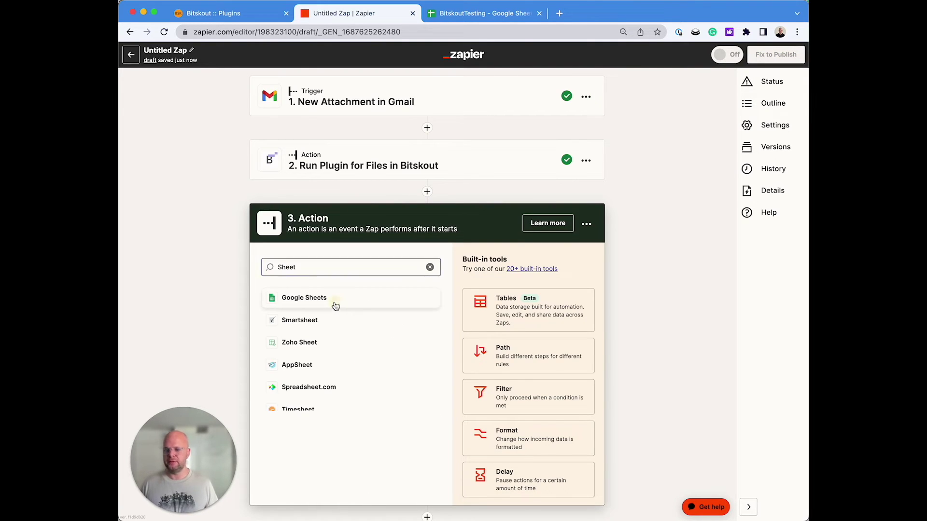
# - Make Google Sheets the third step with Create Spreadsheet Row and the connected account
pyautogui.click(335, 305)
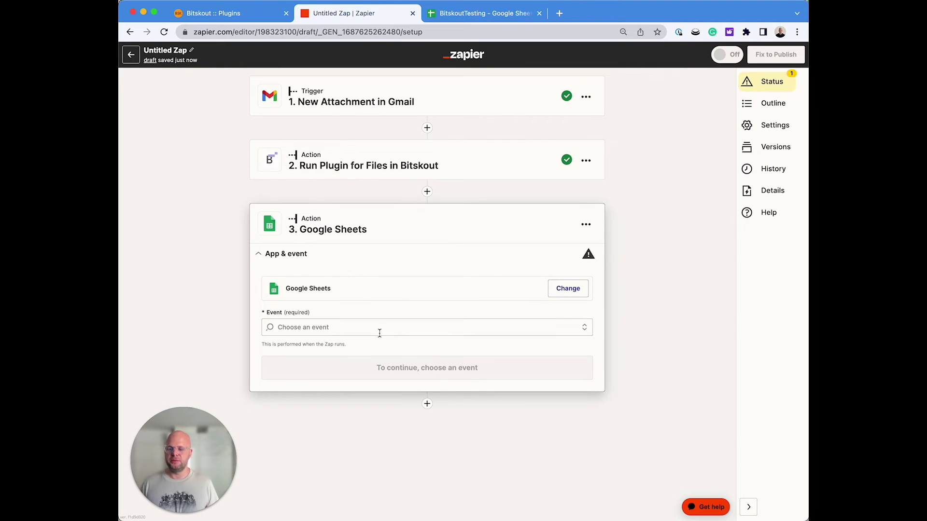
pyautogui.click(379, 328)
pyautogui.scroll(-2, 386, 405)
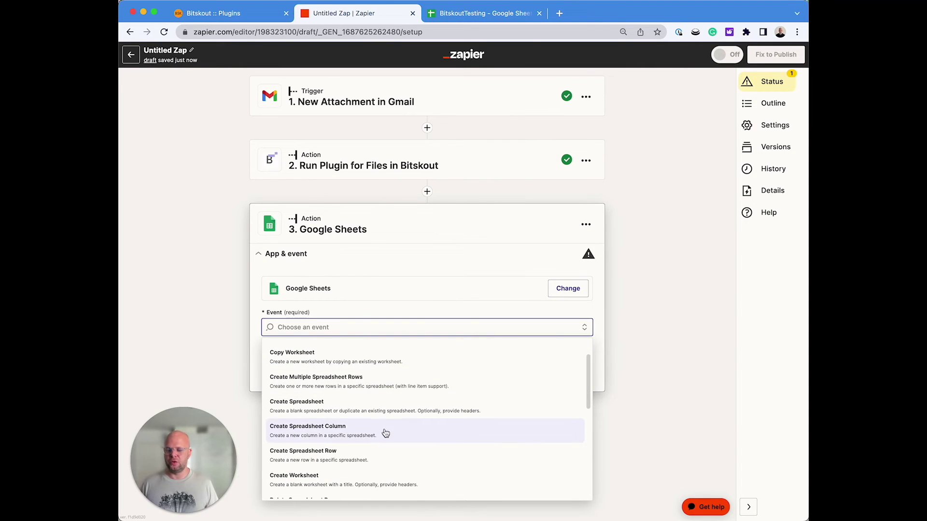
pyautogui.click(332, 461)
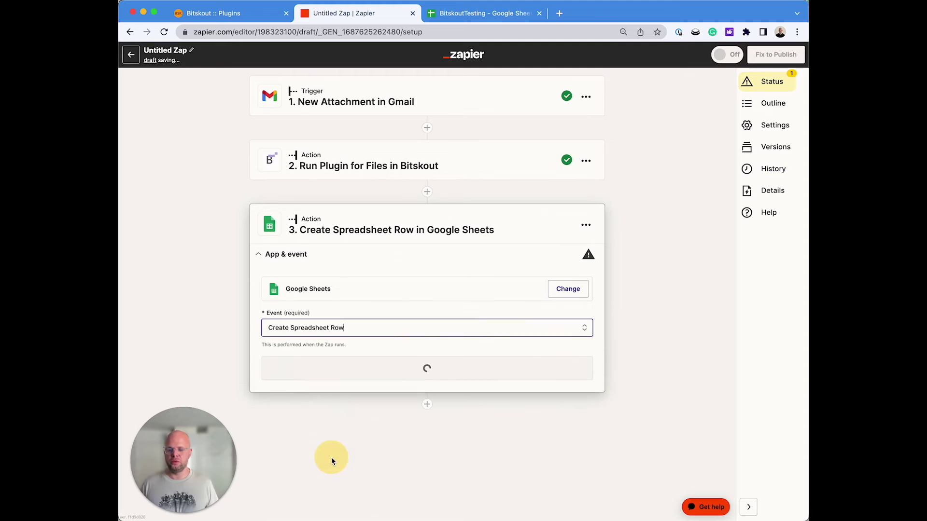
pyautogui.click(395, 377)
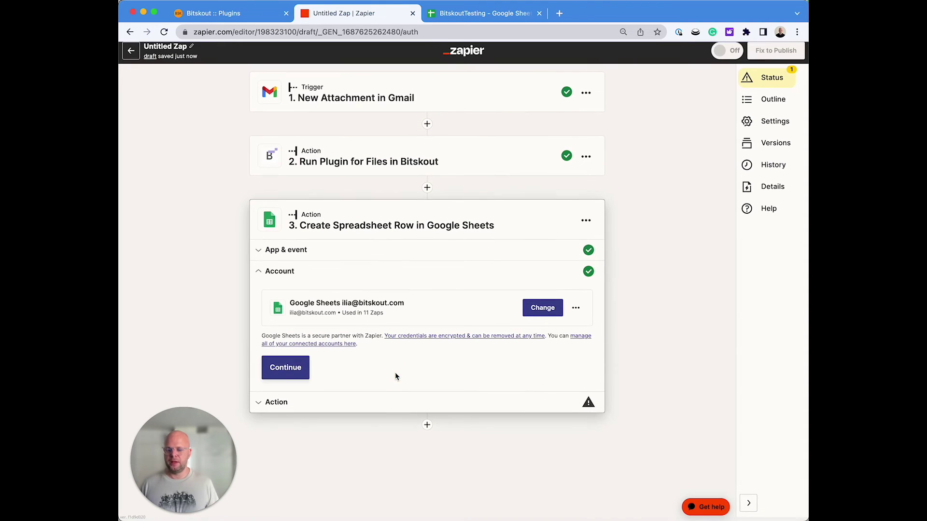
pyautogui.click(287, 372)
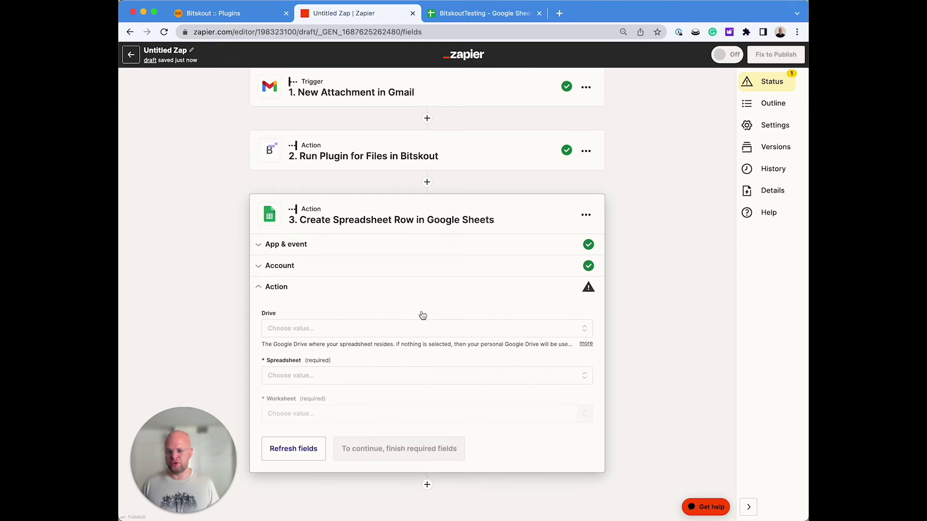
# - Target My Google Drive, the BitskoutTesting spreadsheet and worksheet Sheet2
pyautogui.click(383, 332)
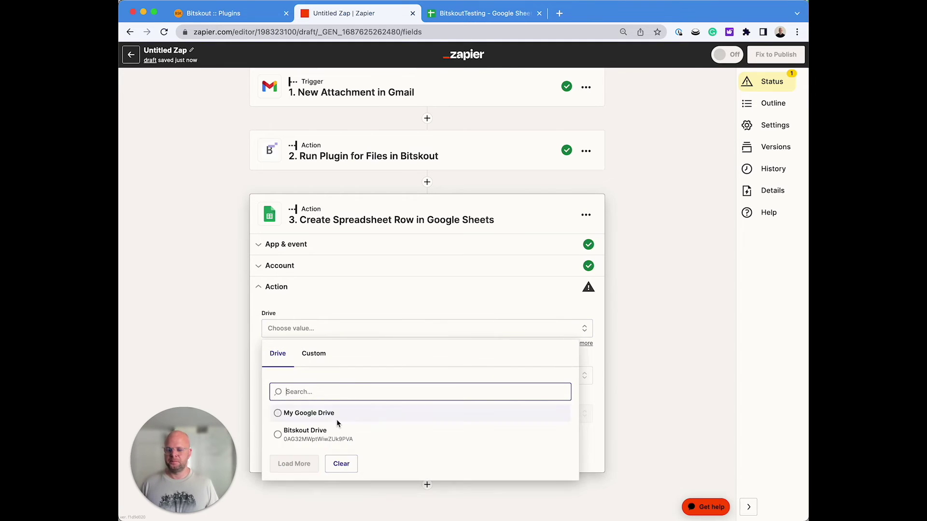
pyautogui.click(341, 415)
pyautogui.click(356, 376)
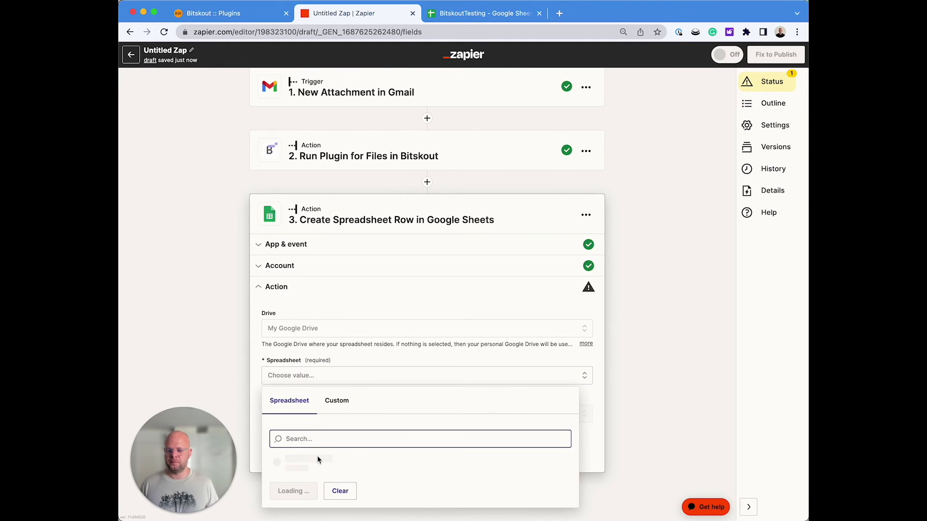
pyautogui.click(317, 460)
pyautogui.click(355, 413)
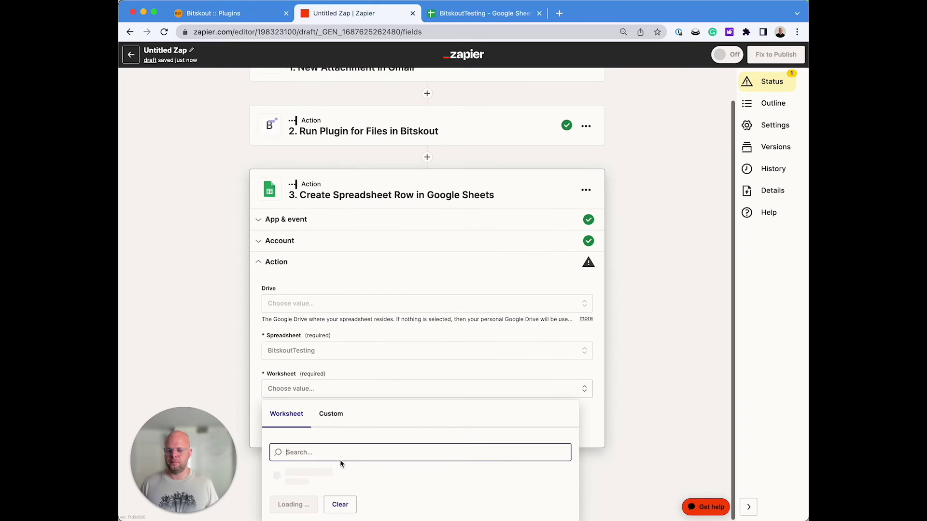
pyautogui.click(340, 499)
pyautogui.click(384, 316)
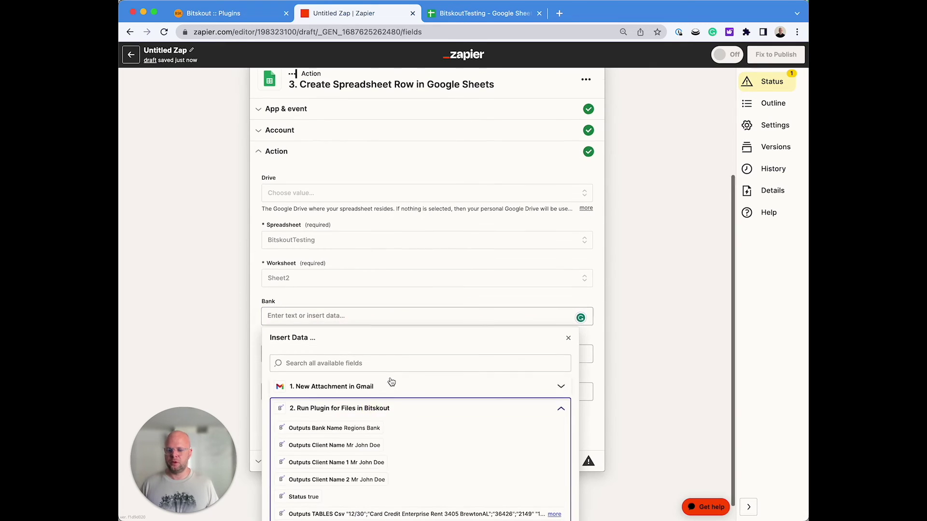
# - Map Bitskout's Bank Name to Bank and Statement End Date to Dates
pyautogui.click(348, 408)
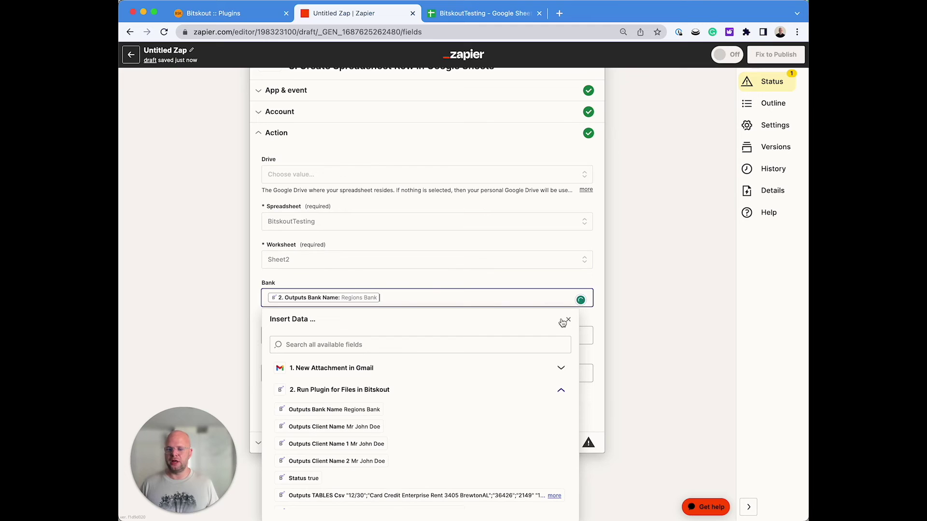
pyautogui.click(599, 321)
pyautogui.click(323, 353)
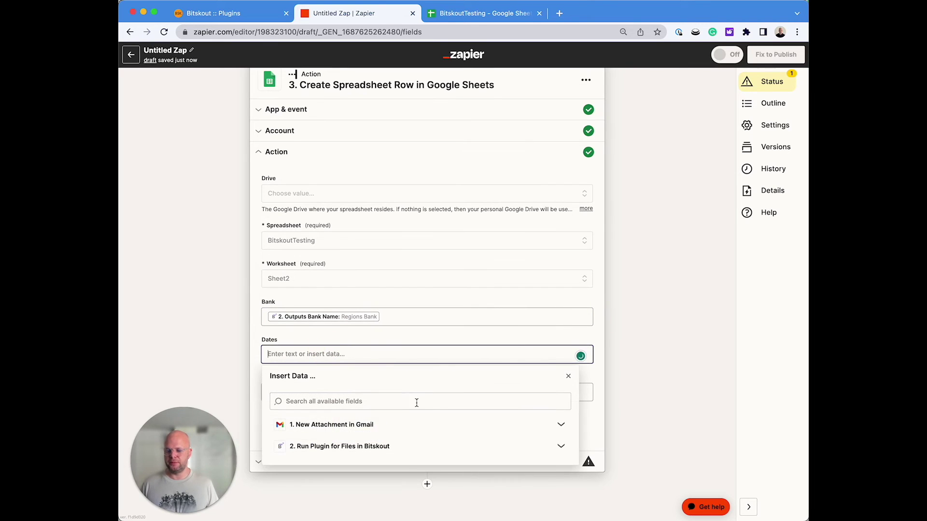
pyautogui.click(403, 446)
pyautogui.scroll(-2, 391, 457)
pyautogui.scroll(-2, 362, 453)
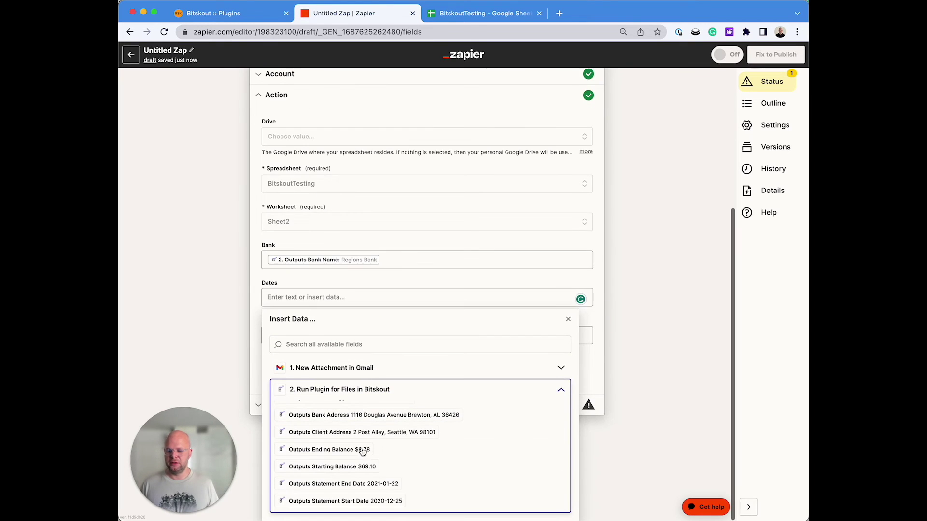
pyautogui.click(336, 483)
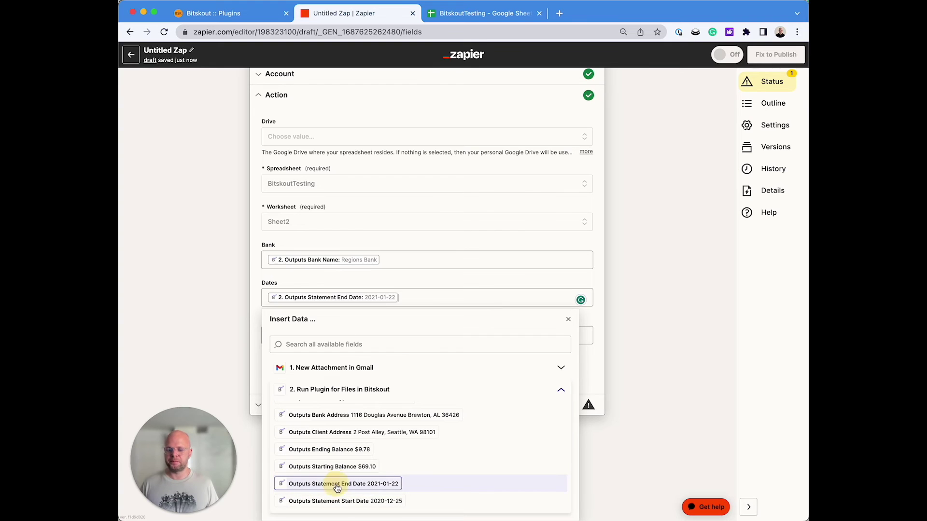
pyautogui.click(580, 362)
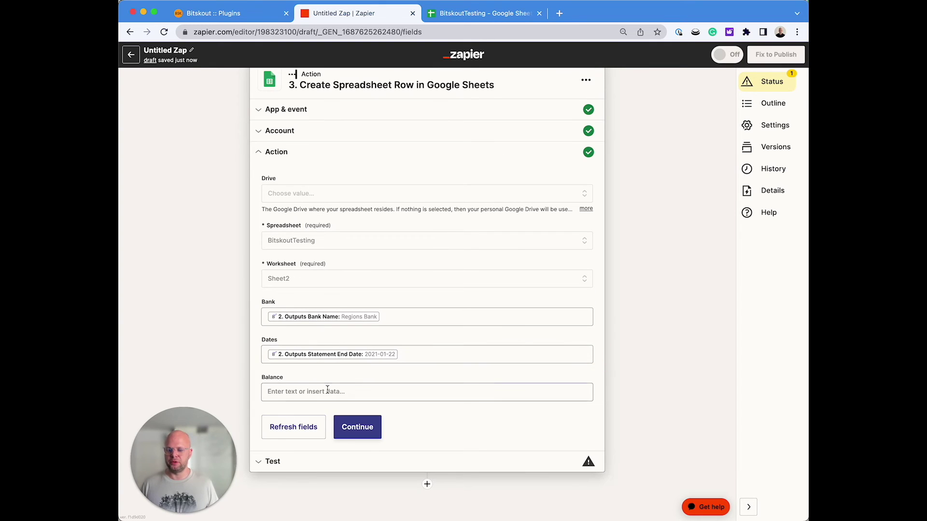
# - Map Bitskout's Ending Balance to the Balance column
pyautogui.click(558, 390)
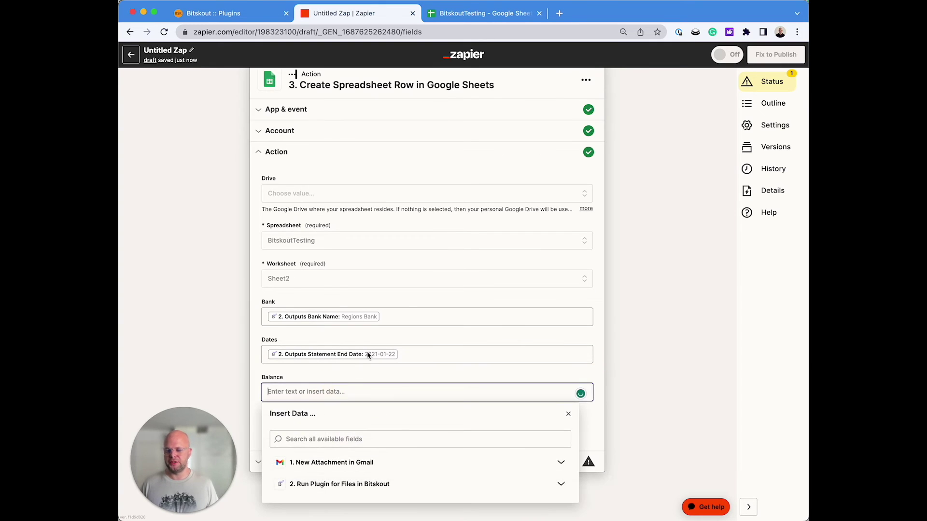
pyautogui.click(352, 484)
pyautogui.scroll(-2, 354, 443)
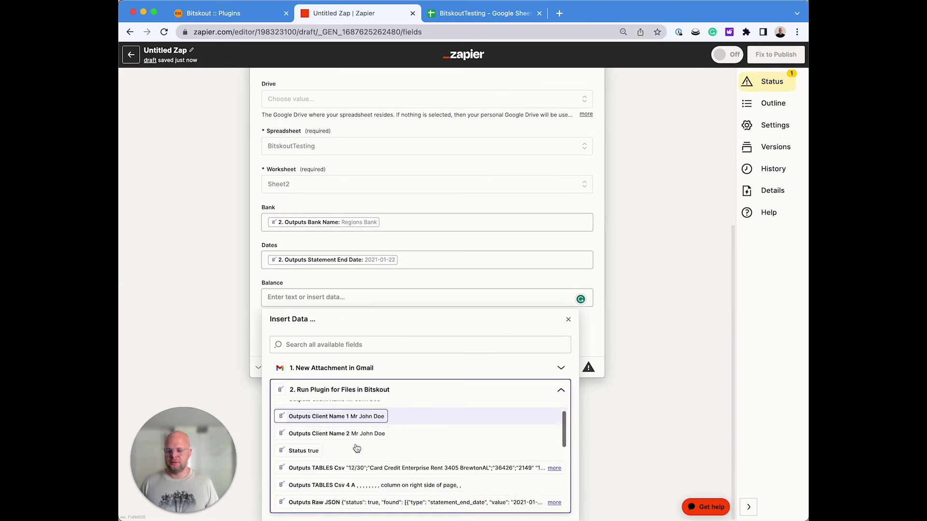
pyautogui.scroll(-3, 354, 443)
pyautogui.scroll(-2, 355, 446)
pyautogui.scroll(-2, 356, 449)
pyautogui.scroll(-2, 357, 448)
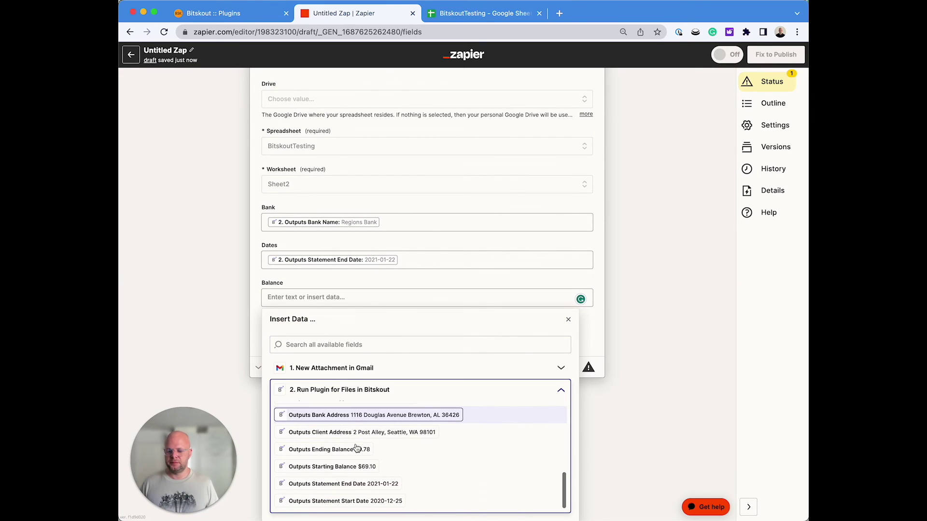
pyautogui.click(358, 447)
pyautogui.click(586, 341)
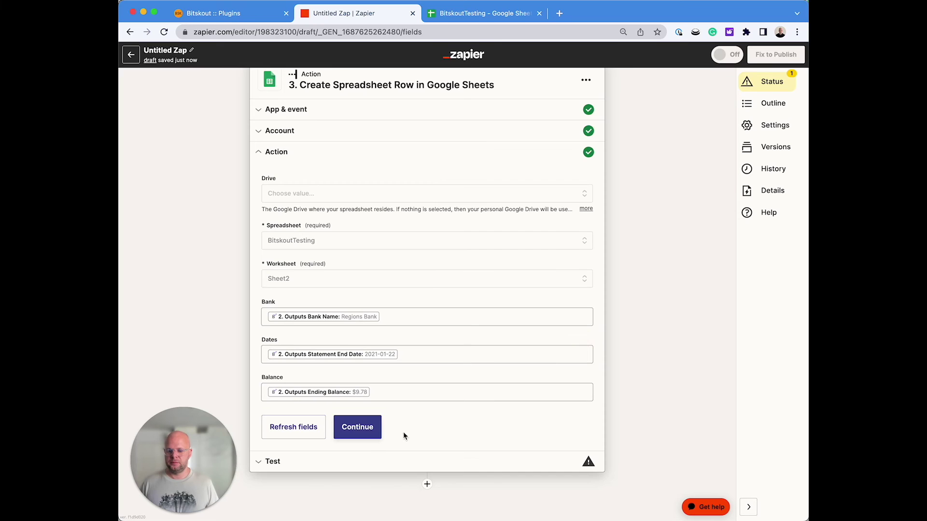
# - Send a test row to Google Sheets and check it in the BitskoutTesting spreadsheet
pyautogui.click(372, 431)
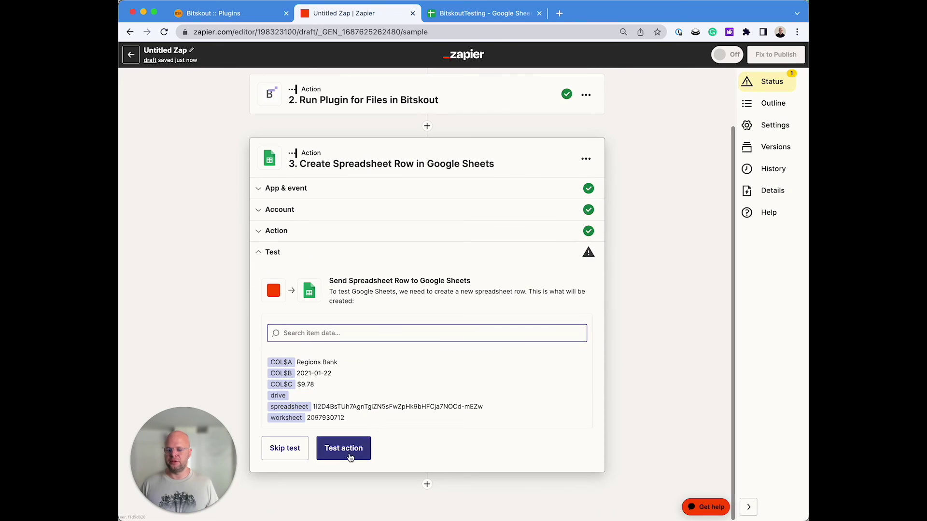
pyautogui.click(350, 451)
pyautogui.click(498, 13)
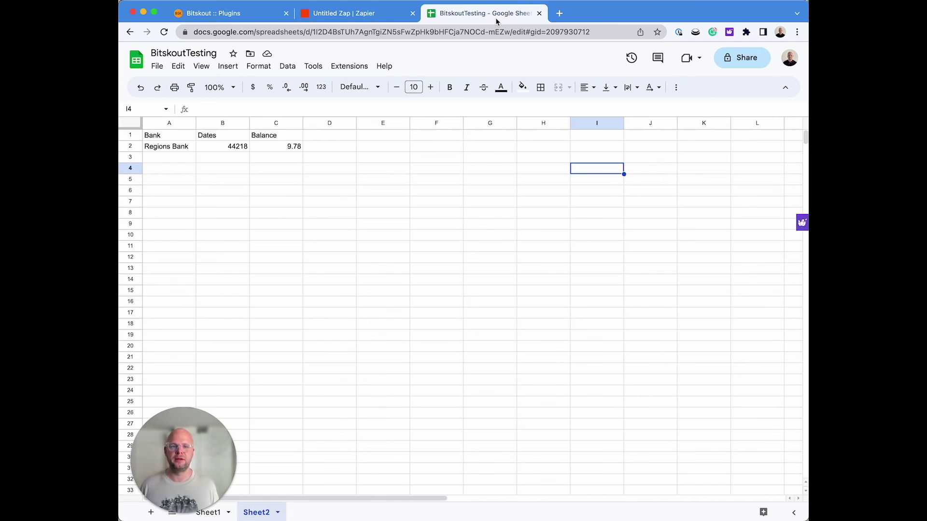
# - Return from the BitskoutTesting sheet to the Zap editor showing the successful Google Sheets test
pyautogui.click(373, 17)
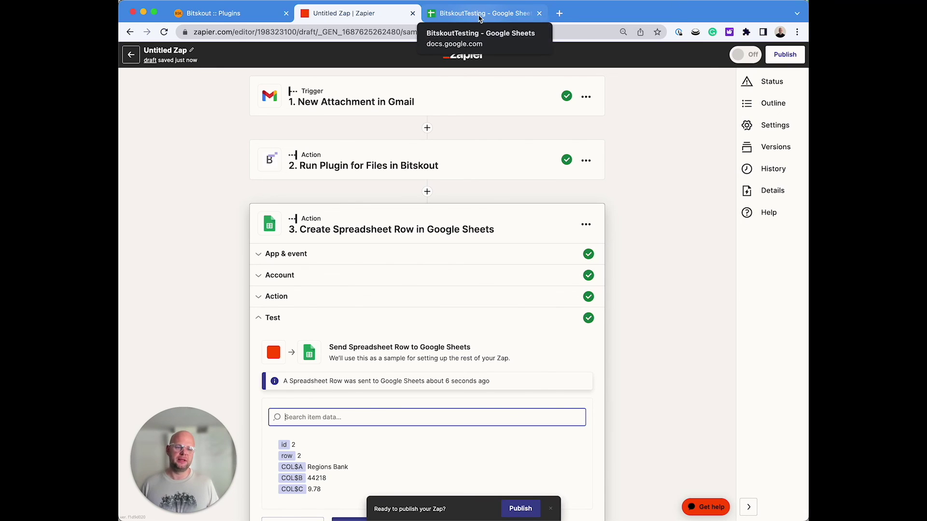
pyautogui.scroll(-2, 430, 212)
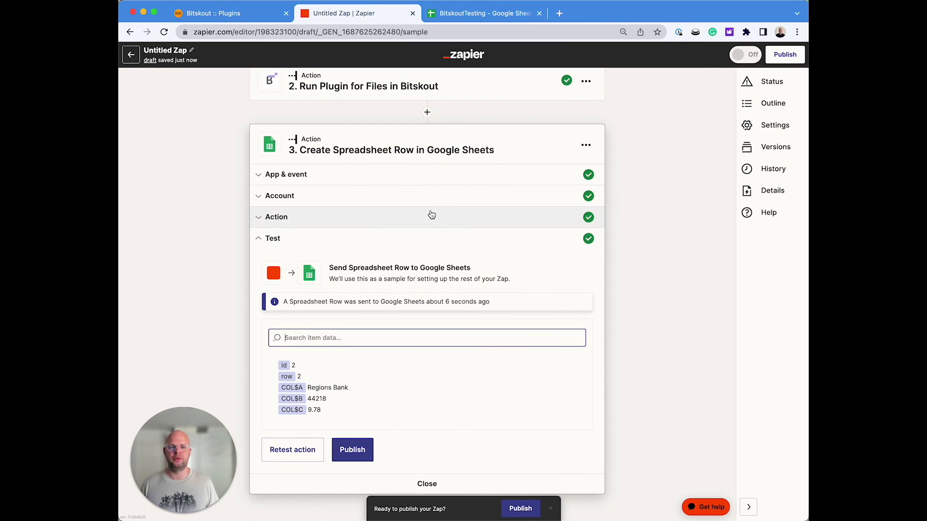